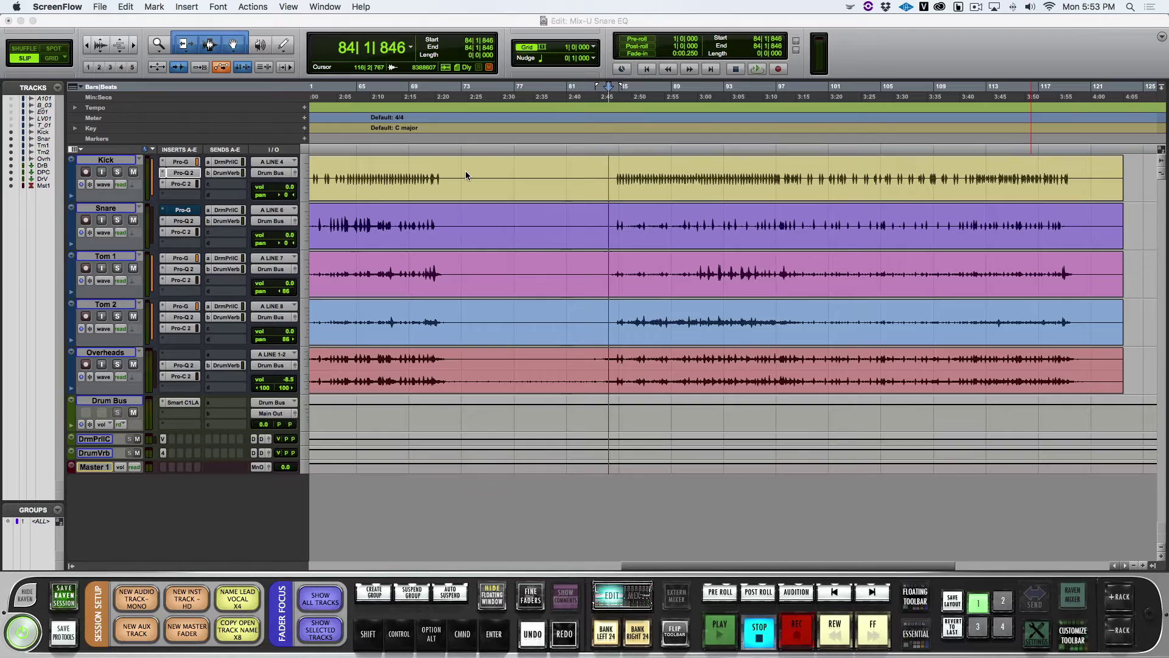
# Step: Solo the Kick track during session playback, then stop playback
pyautogui.press('space')
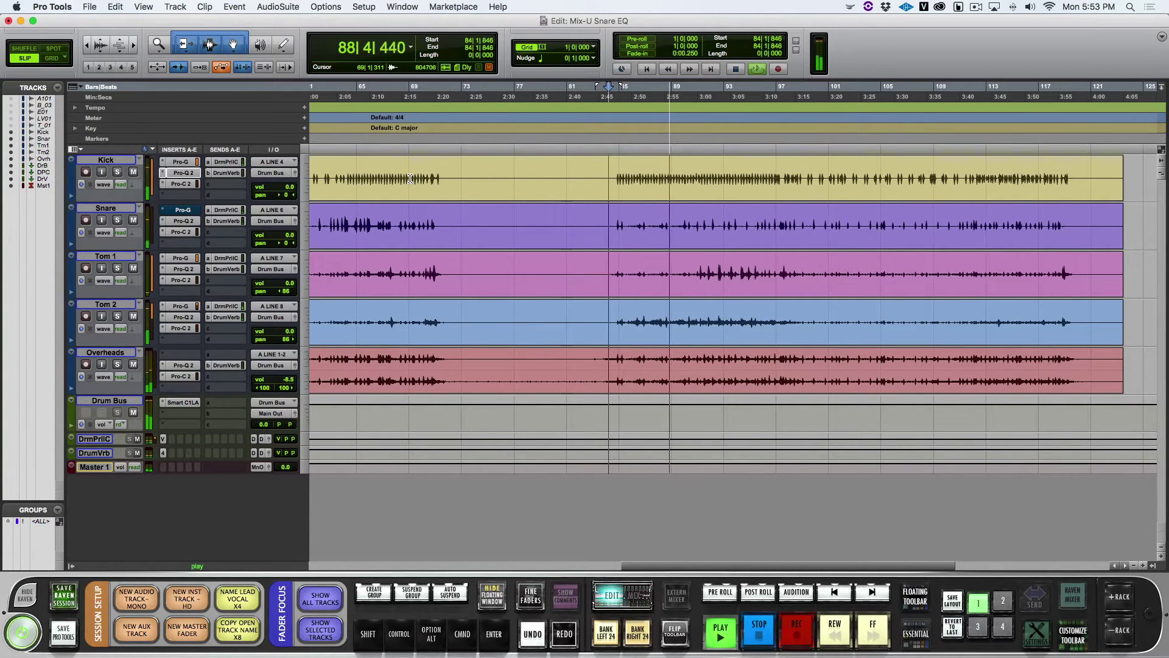
pyautogui.click(118, 173)
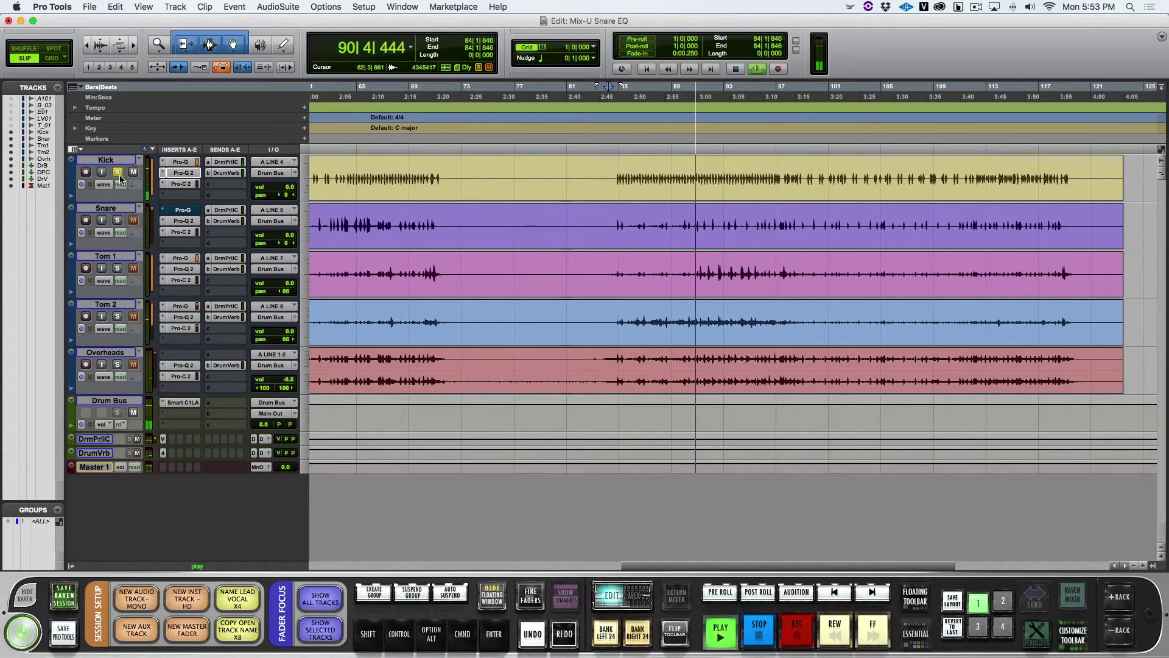
pyautogui.press('space')
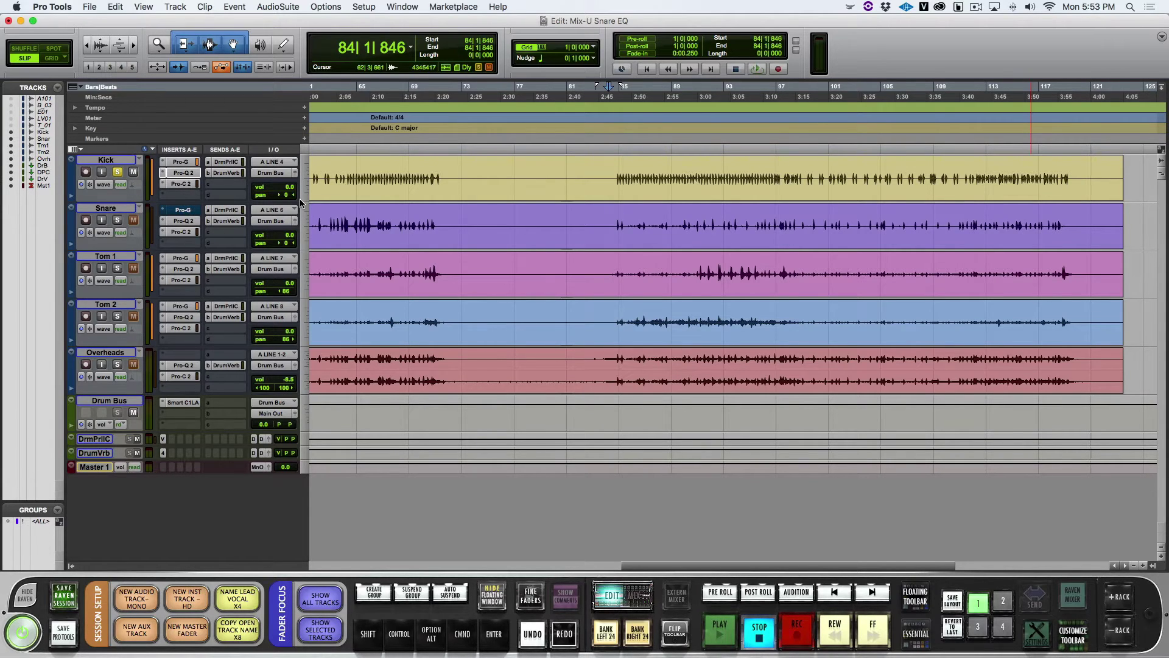
pyautogui.click(195, 174)
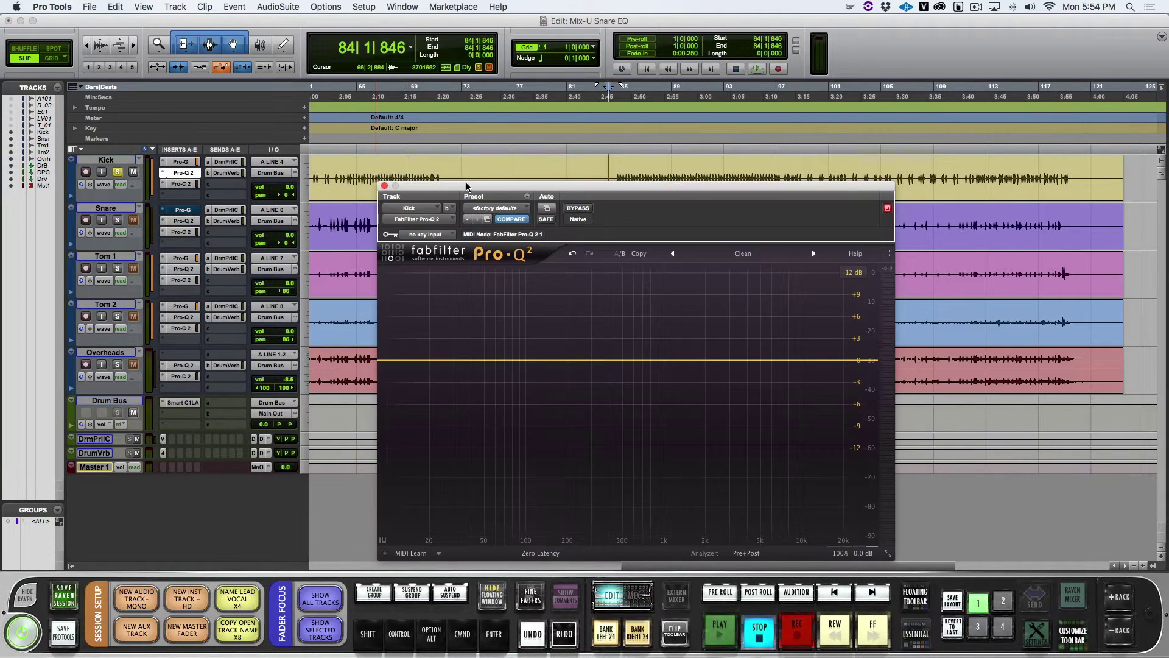
pyautogui.moveTo(470, 186); pyautogui.dragTo(425, 163)
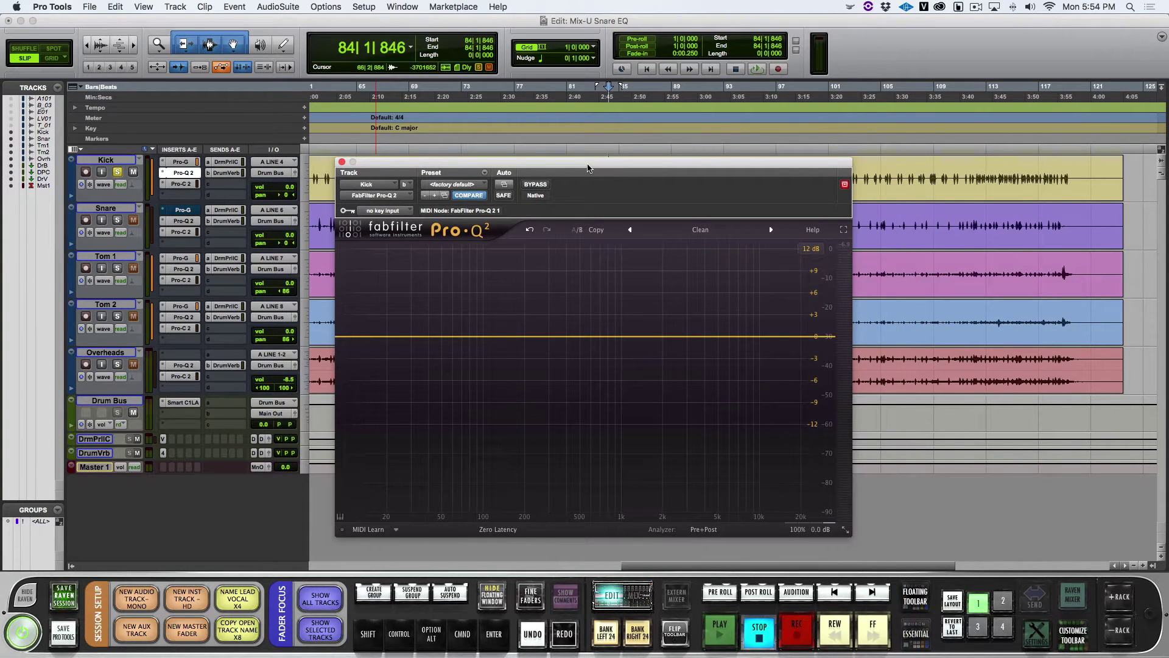
pyautogui.moveTo(588, 168); pyautogui.dragTo(592, 165)
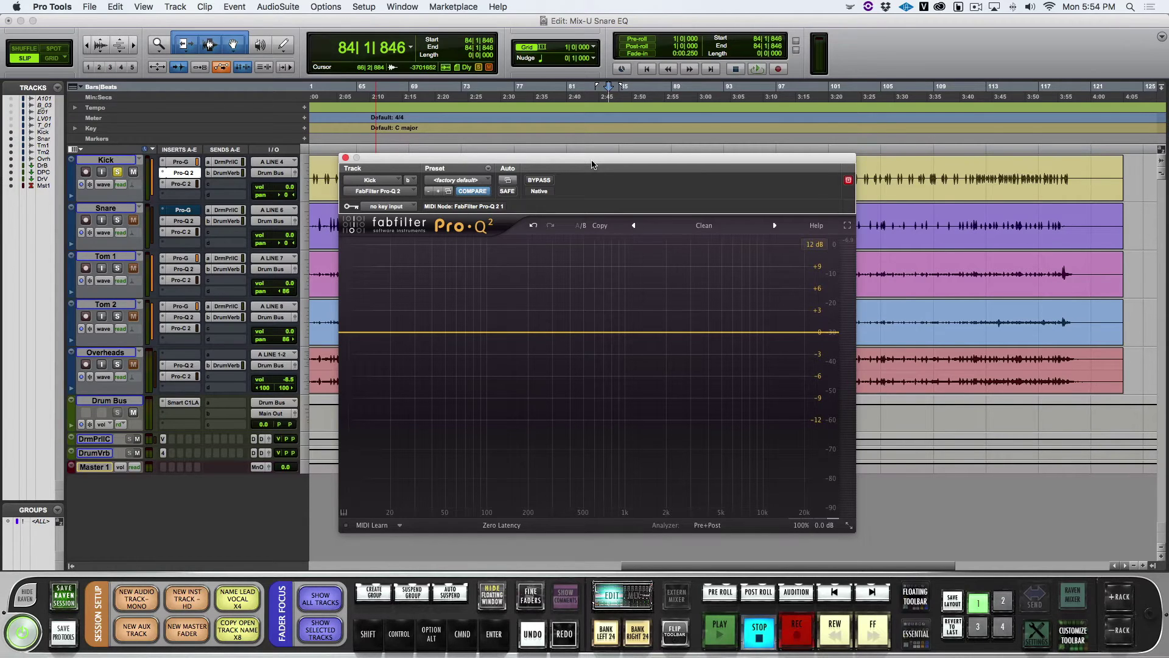
pyautogui.moveTo(592, 165); pyautogui.dragTo(617, 163)
pyautogui.press('space')
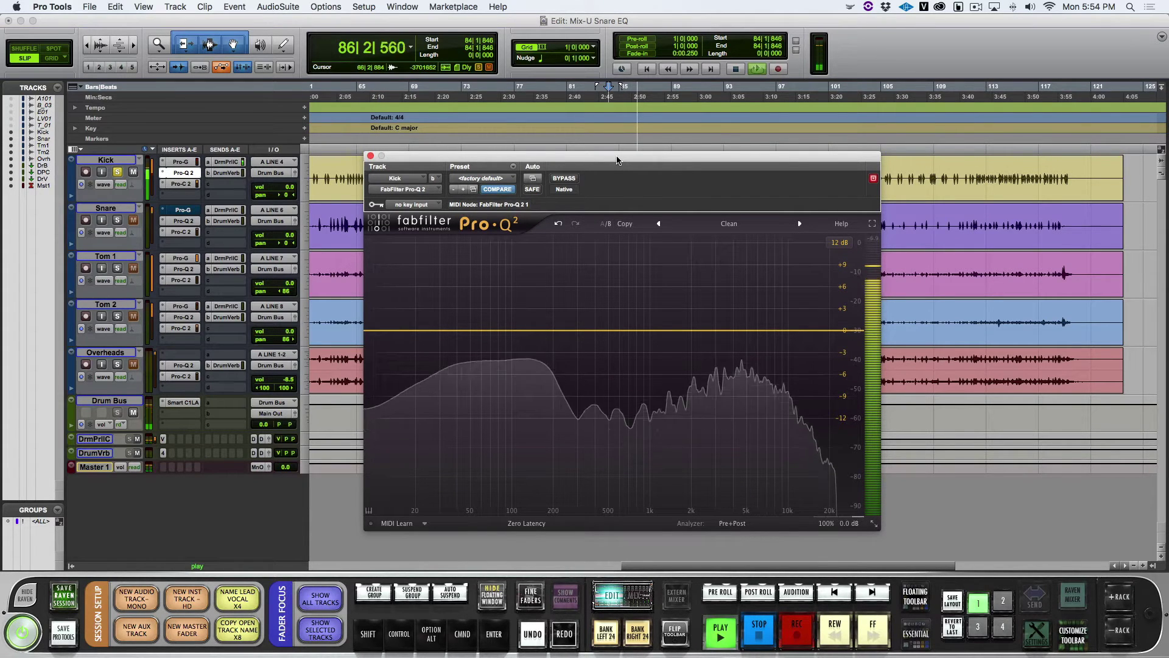
pyautogui.press('space')
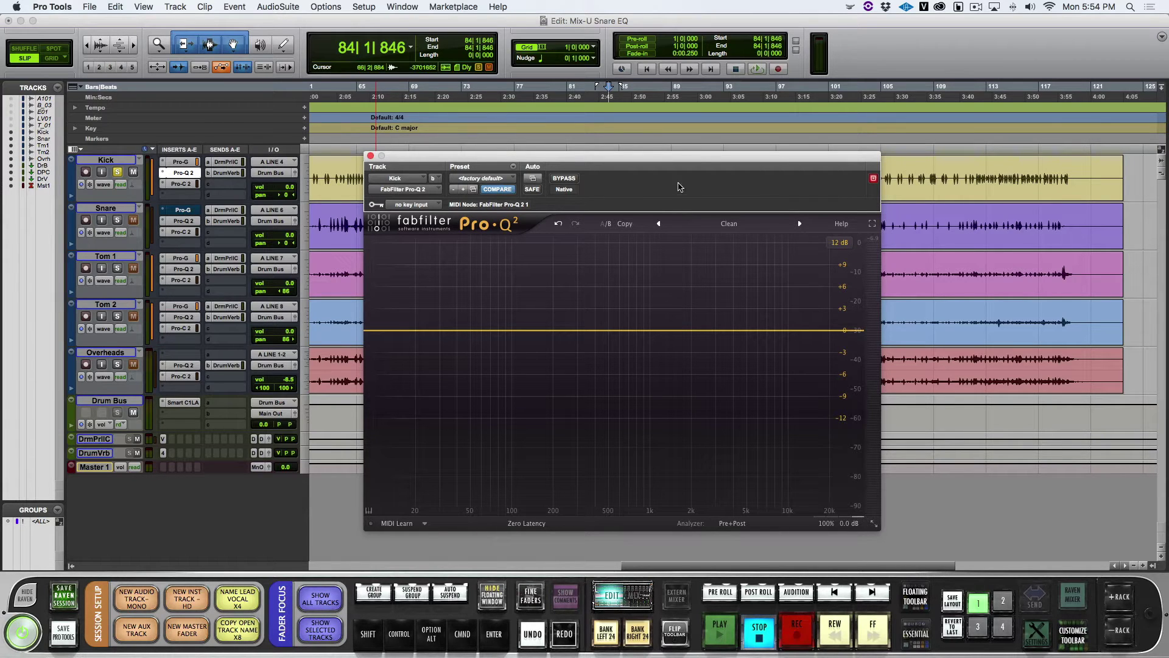
# Step: Add a bell band to the Kick's Pro-Q 2 and sweep it to about 4094 Hz, briefly soloing it
pyautogui.moveTo(673, 160); pyautogui.dragTo(685, 157)
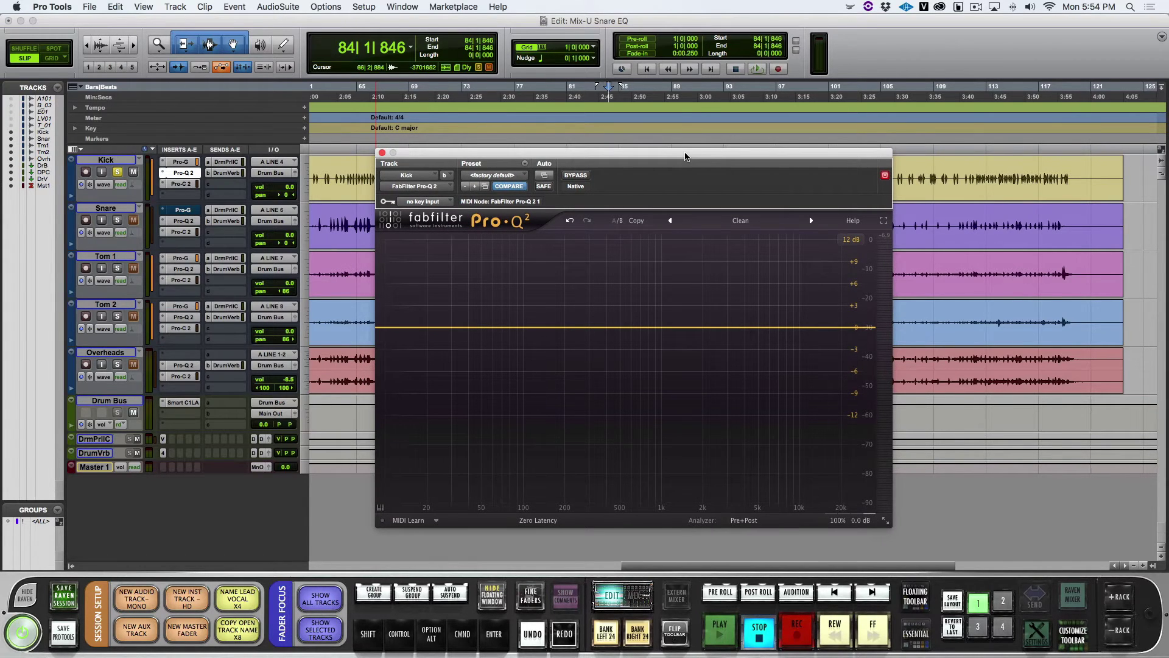
pyautogui.press('space')
pyautogui.click(528, 327)
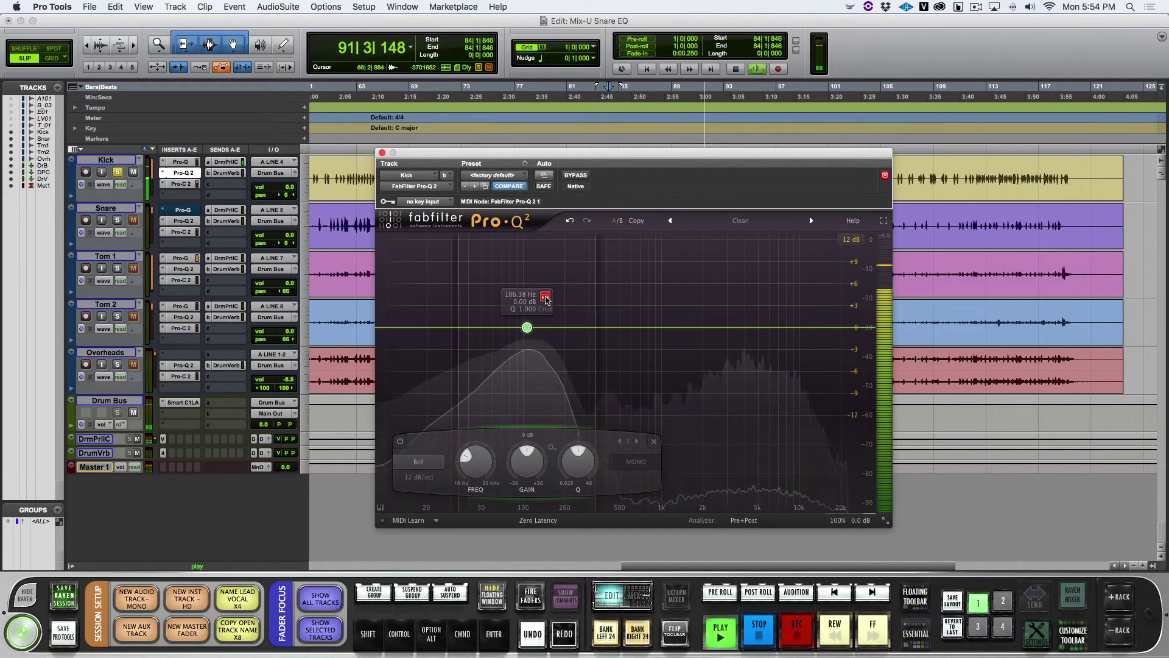
pyautogui.moveTo(546, 298); pyautogui.dragTo(746, 328)
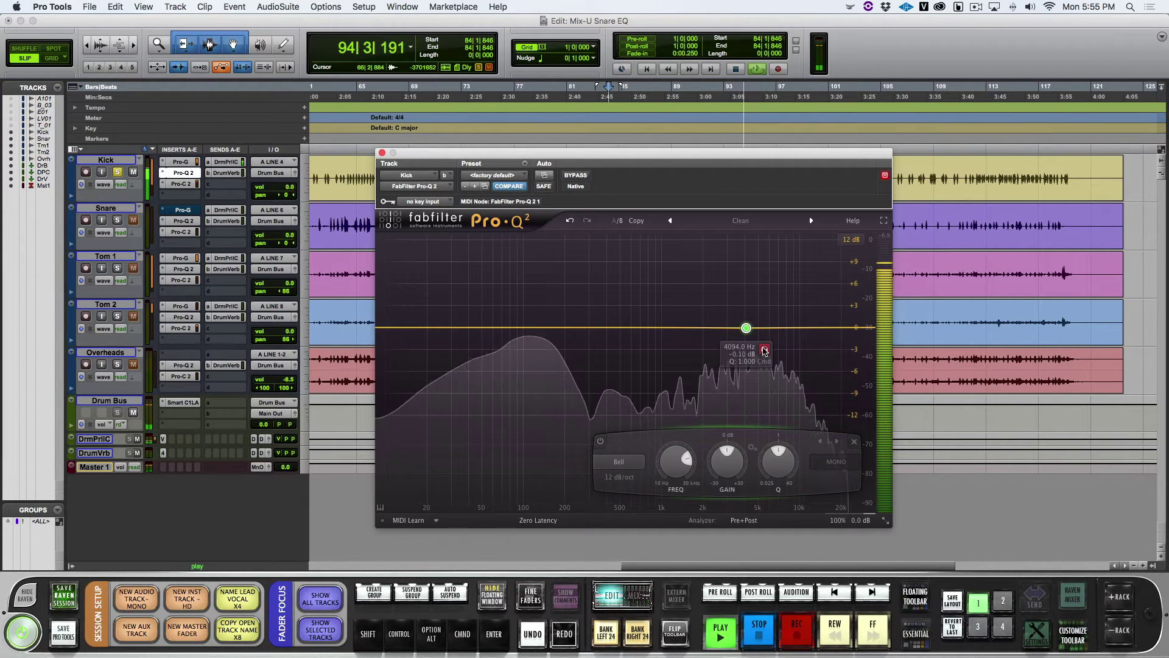
pyautogui.click(764, 351)
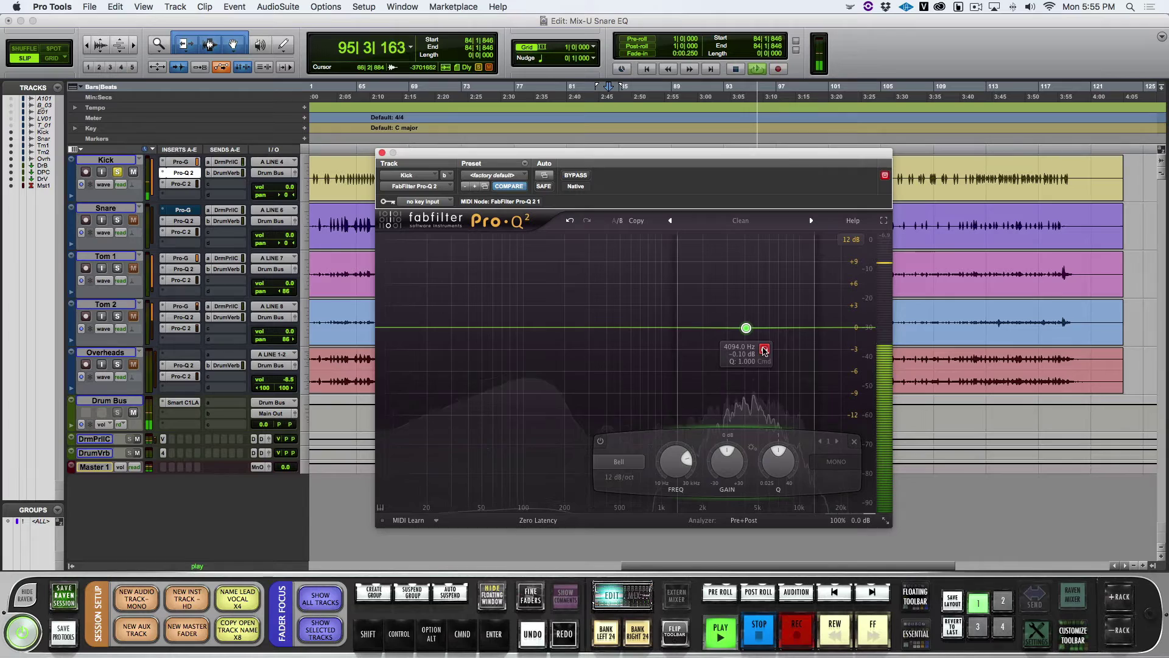
pyautogui.click(764, 352)
pyautogui.press('space')
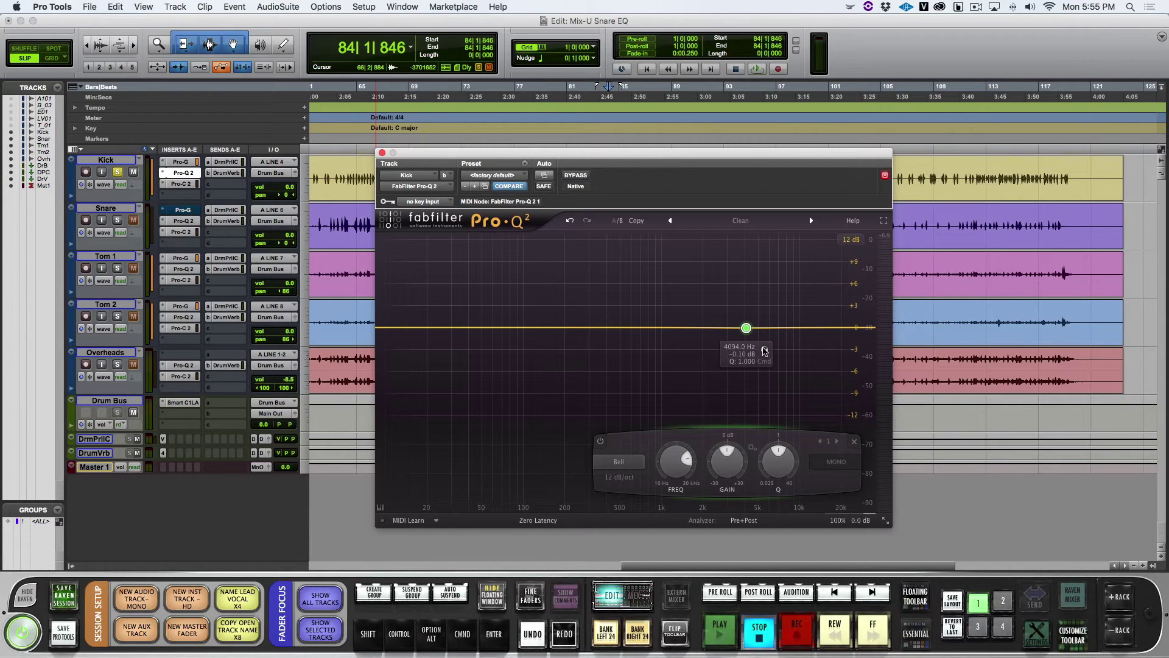
# Step: Replace the bell band with a 12 dB/oct low cut tuned to about 23 Hz
pyautogui.click(765, 351)
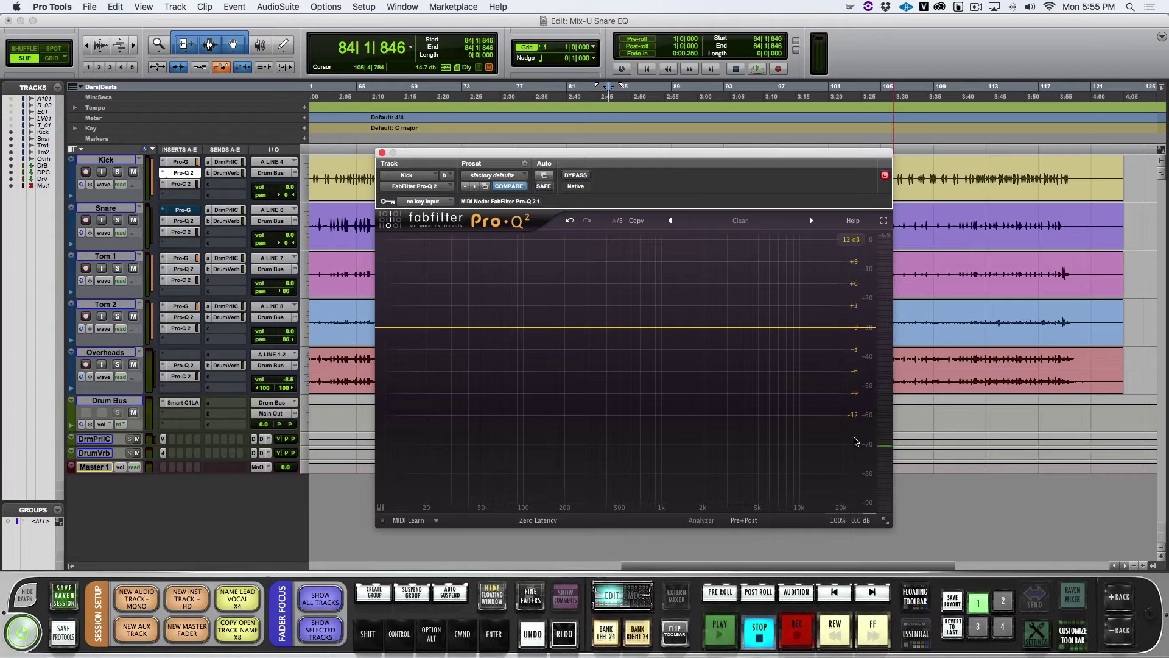
pyautogui.press('space')
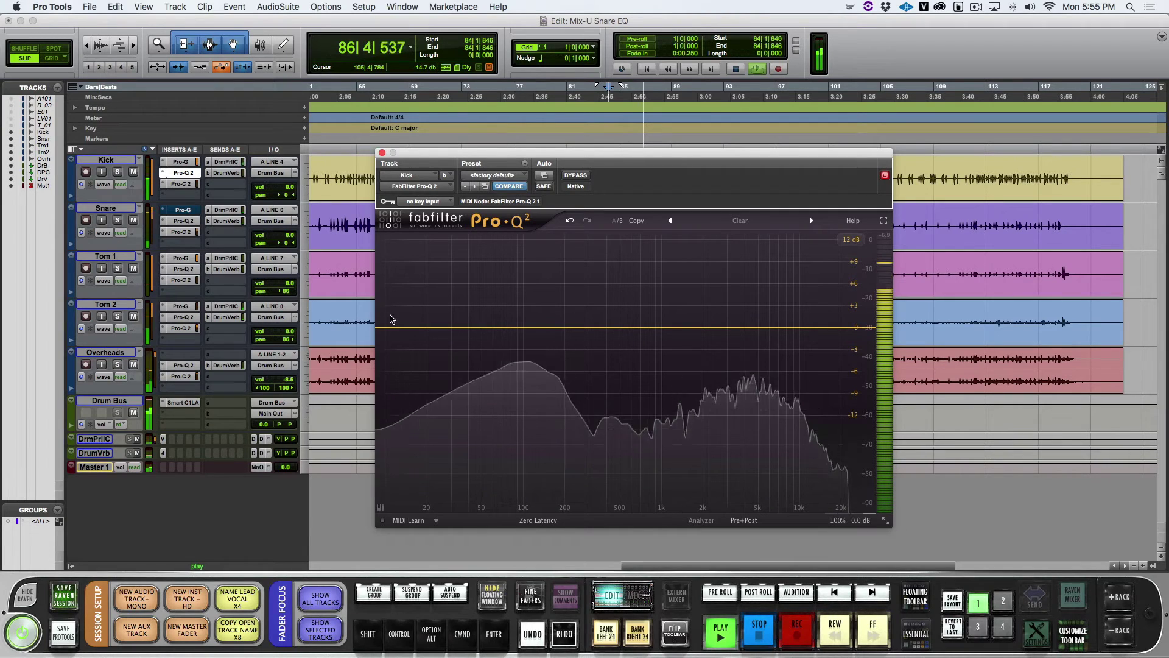
pyautogui.doubleClick(385, 328)
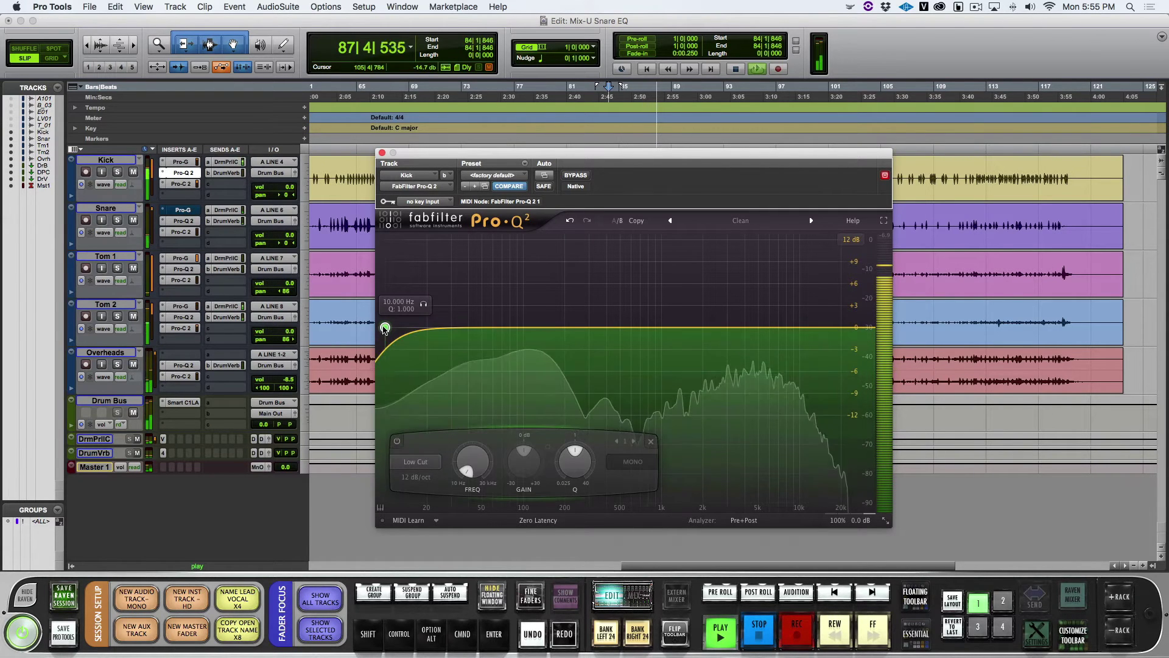
pyautogui.moveTo(384, 327); pyautogui.dragTo(435, 326)
pyautogui.click(759, 629)
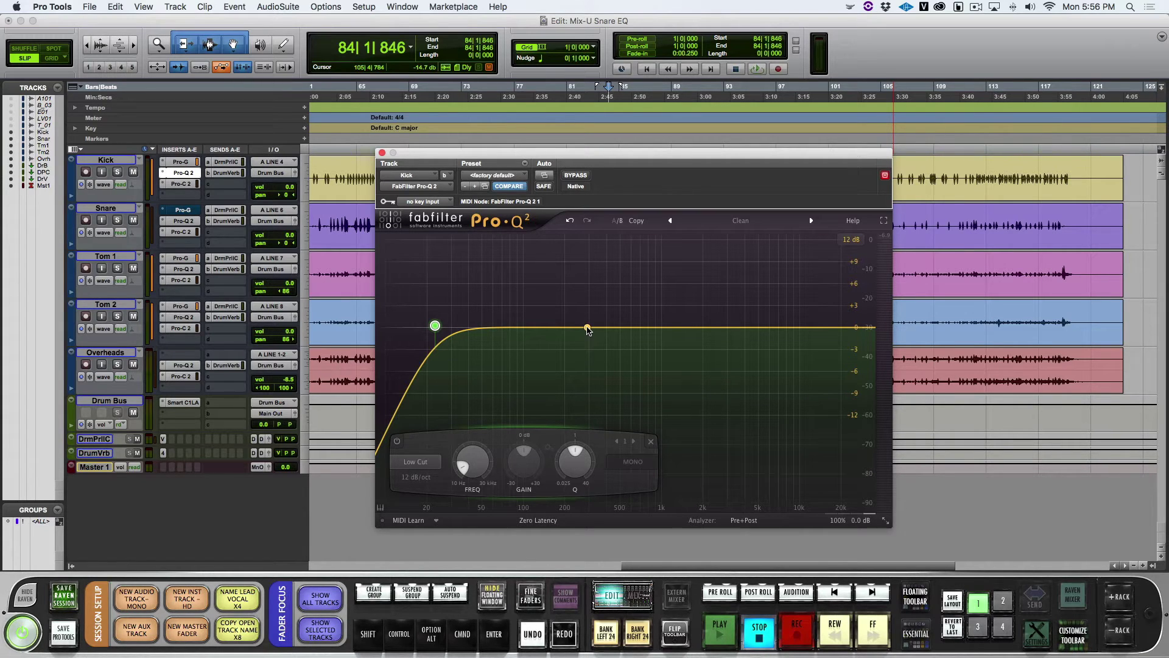
# Step: Create a bell band near 431 Hz and pull it down to about -8.7 dB
pyautogui.press('space')
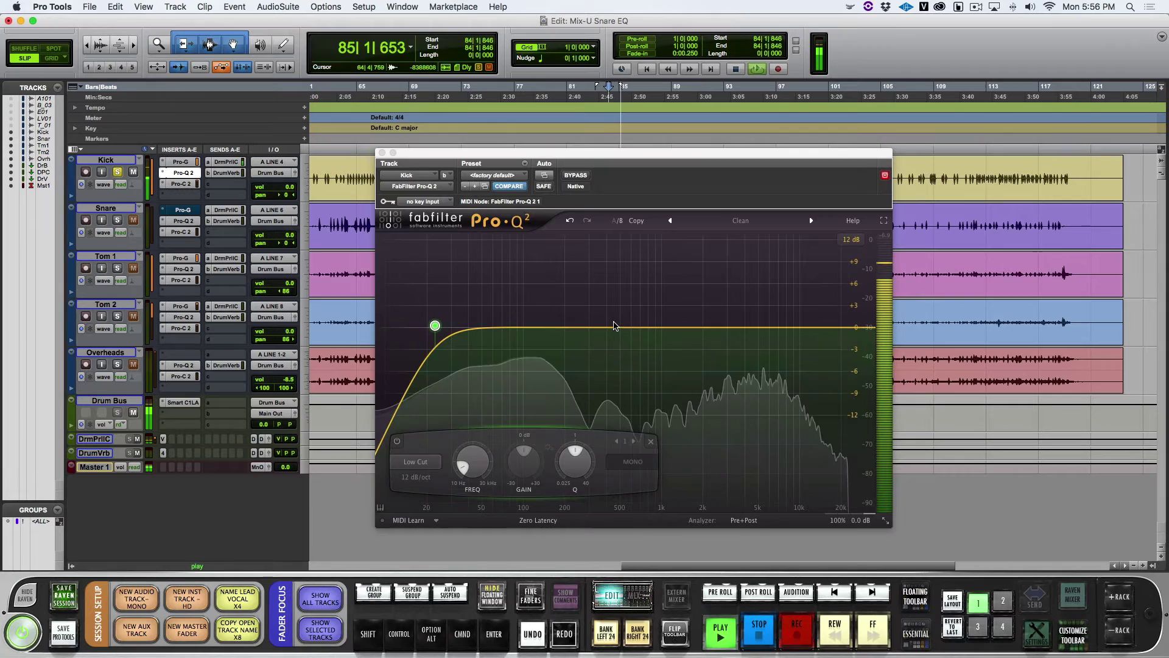
pyautogui.moveTo(614, 326); pyautogui.dragTo(613, 282)
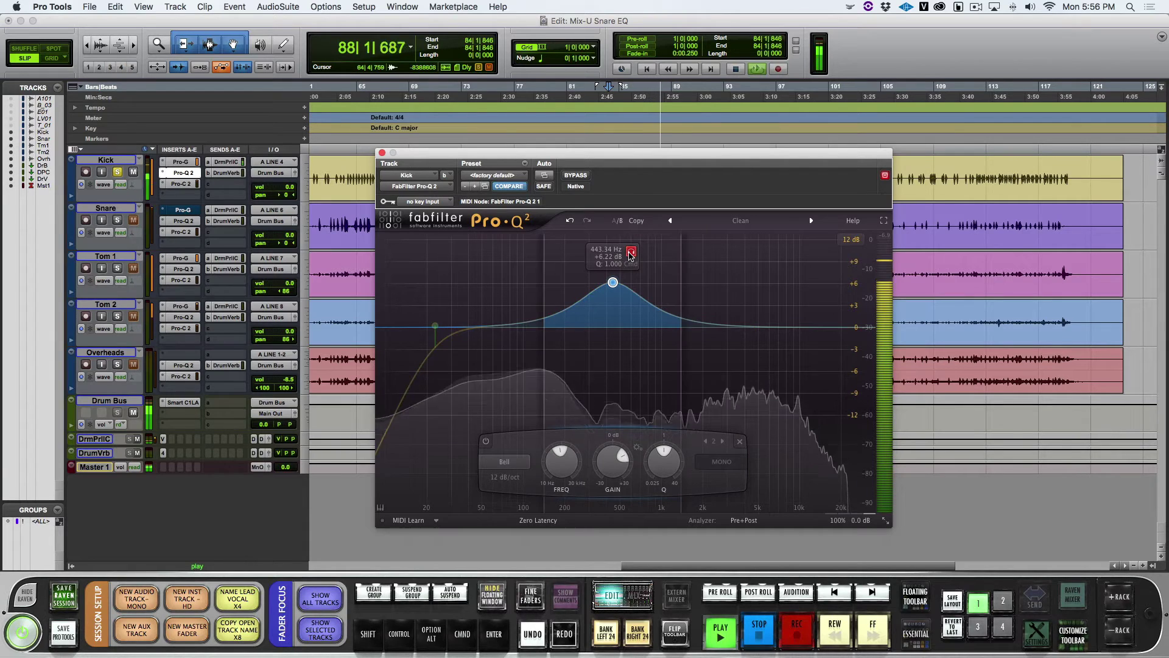
pyautogui.click(630, 256)
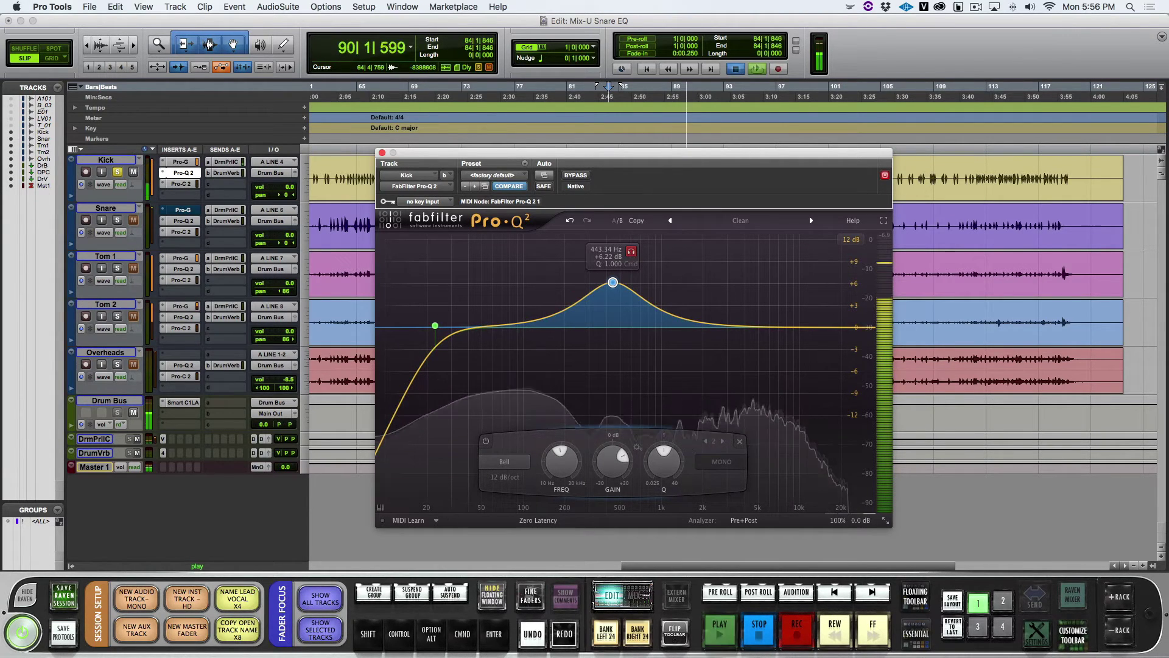
pyautogui.press('space')
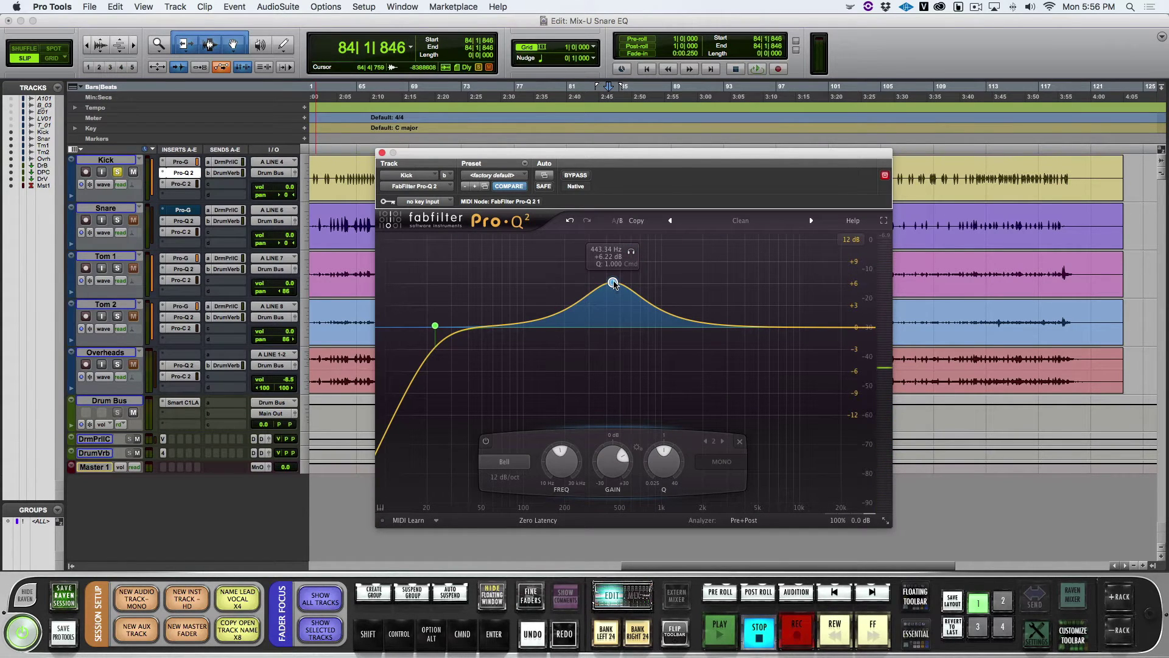
pyautogui.moveTo(613, 283); pyautogui.dragTo(611, 393)
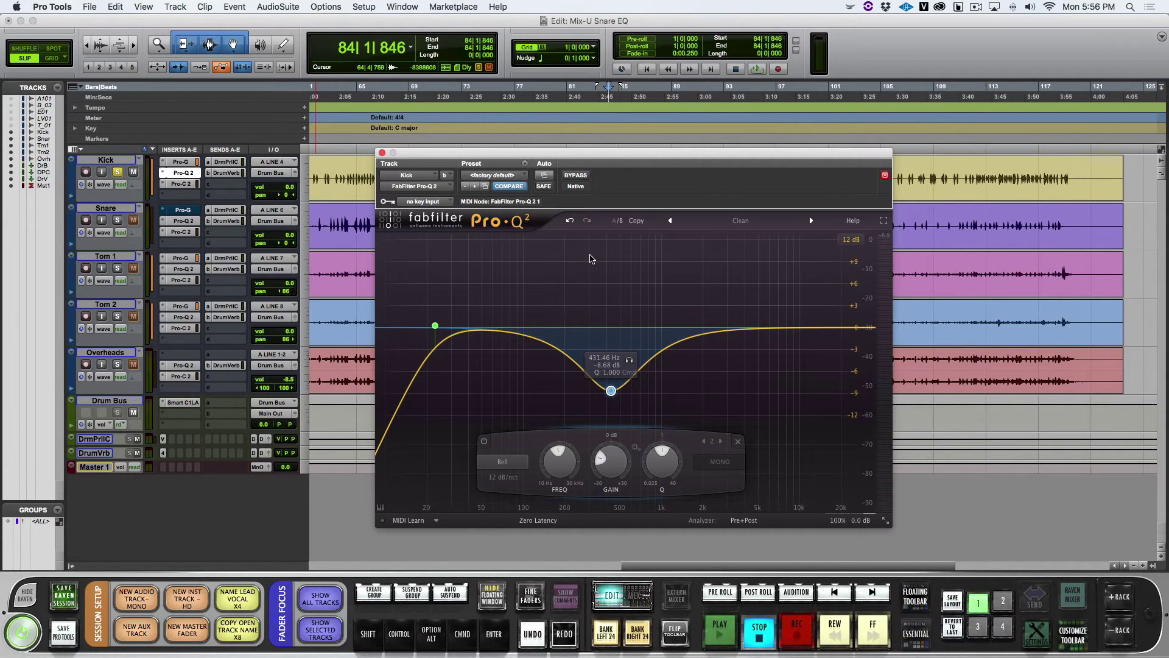
# Step: Compare the EQ against bypass, then set the playback position to about bar 92
pyautogui.press('space')
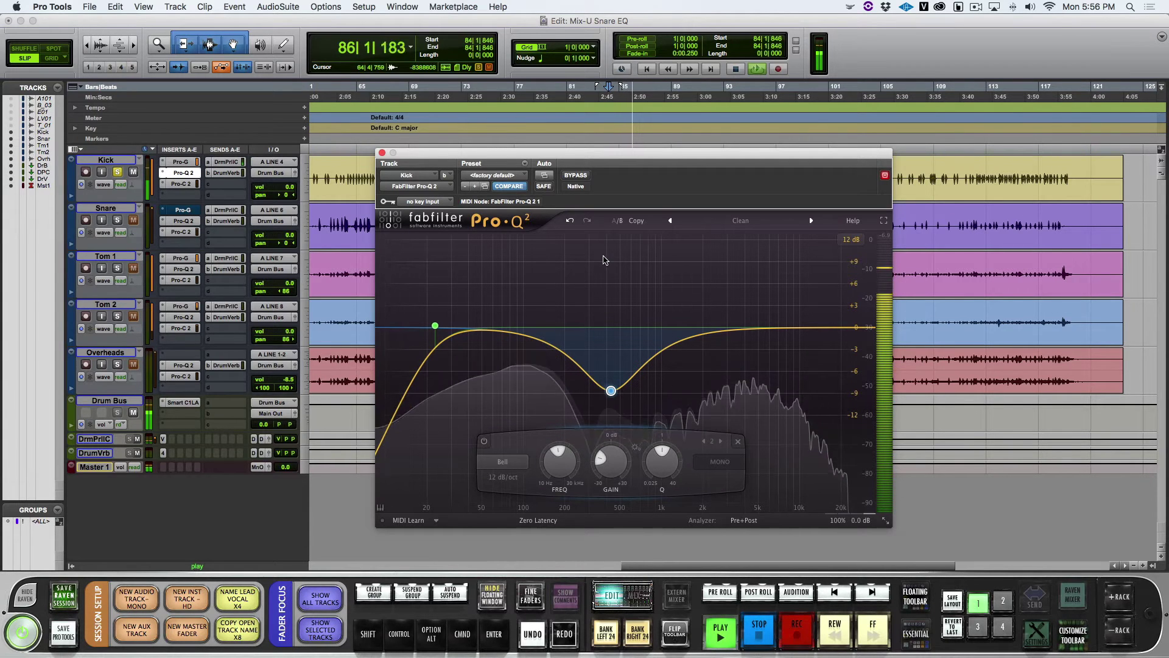
pyautogui.click(576, 176)
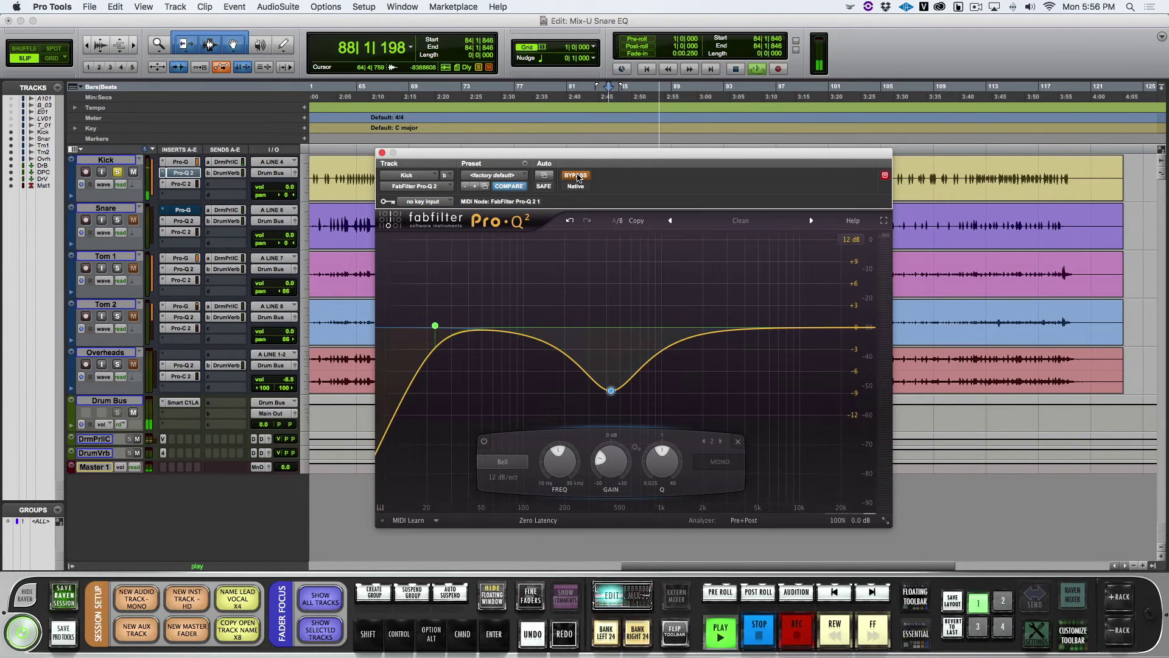
pyautogui.click(576, 176)
pyautogui.press('space')
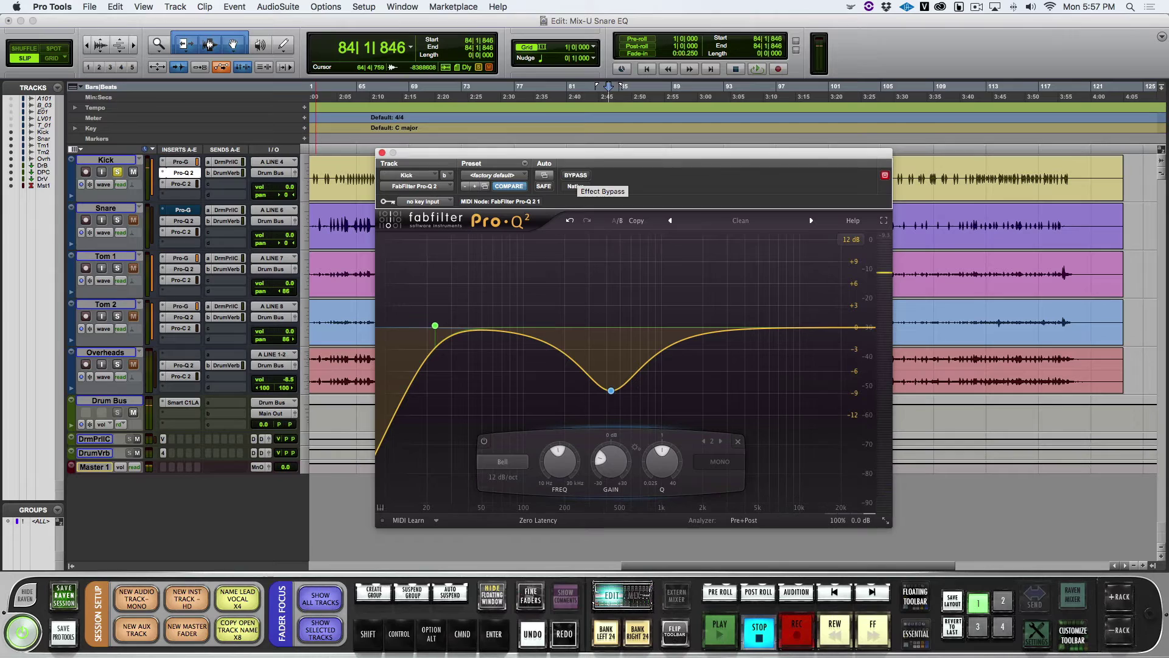
pyautogui.hotkey('alt', 'Return')
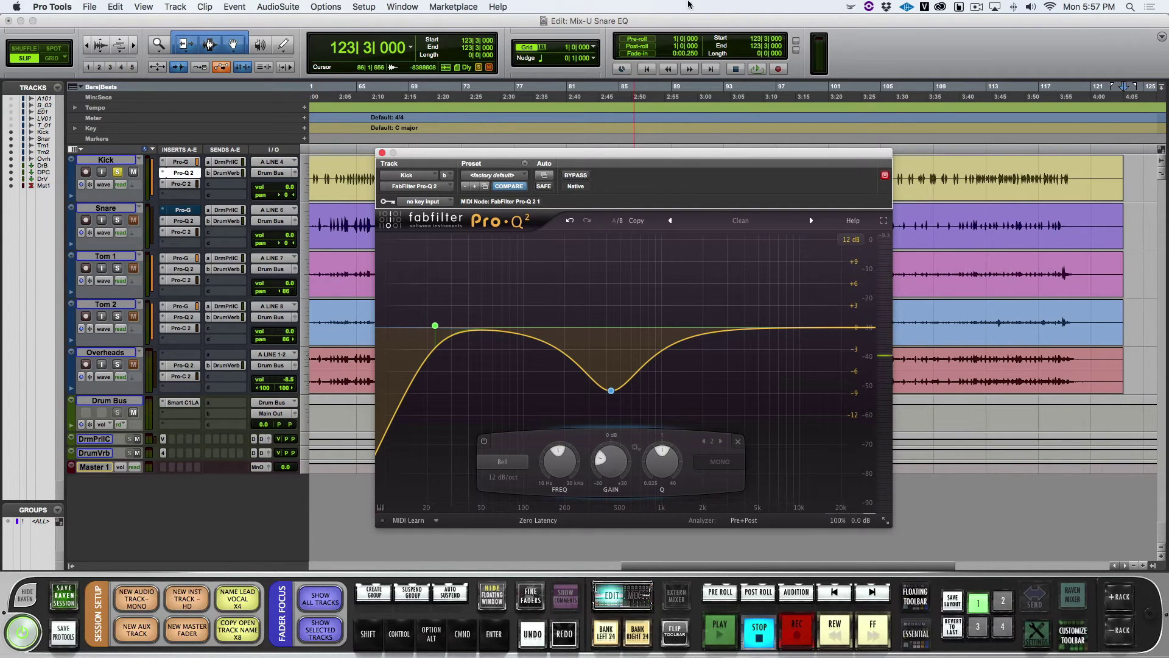
pyautogui.click(719, 131)
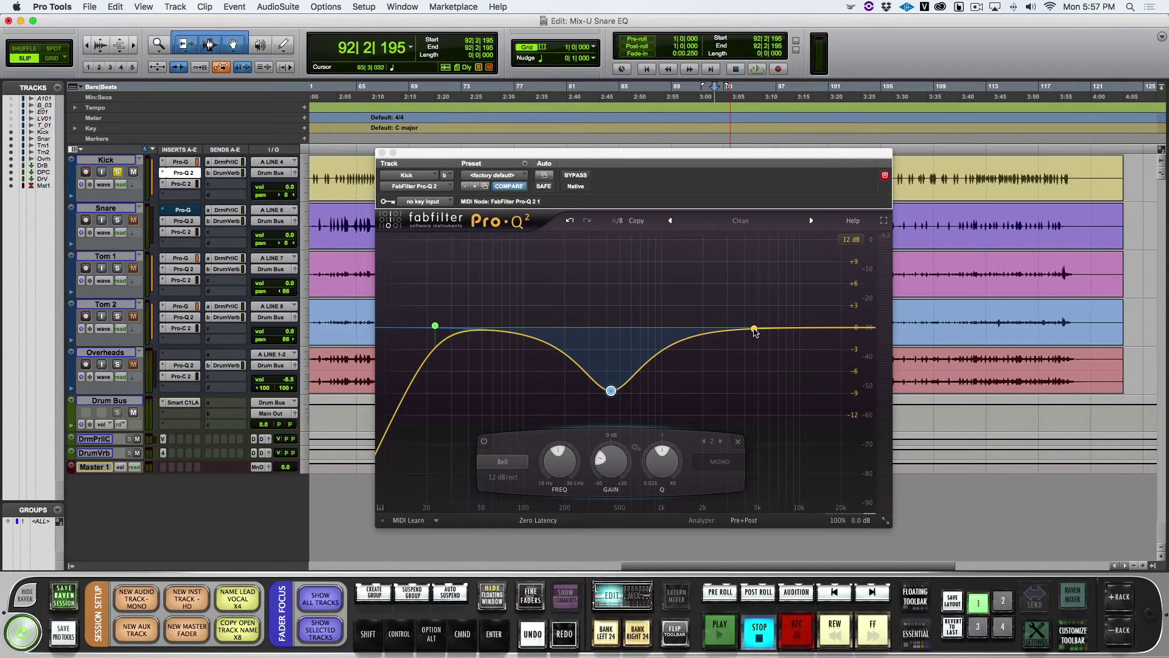
# Step: Add a high bell boost, settling it near 3.4 kHz at +2.56 dB
pyautogui.press('space')
pyautogui.moveTo(757, 331); pyautogui.dragTo(701, 331)
pyautogui.press('space')
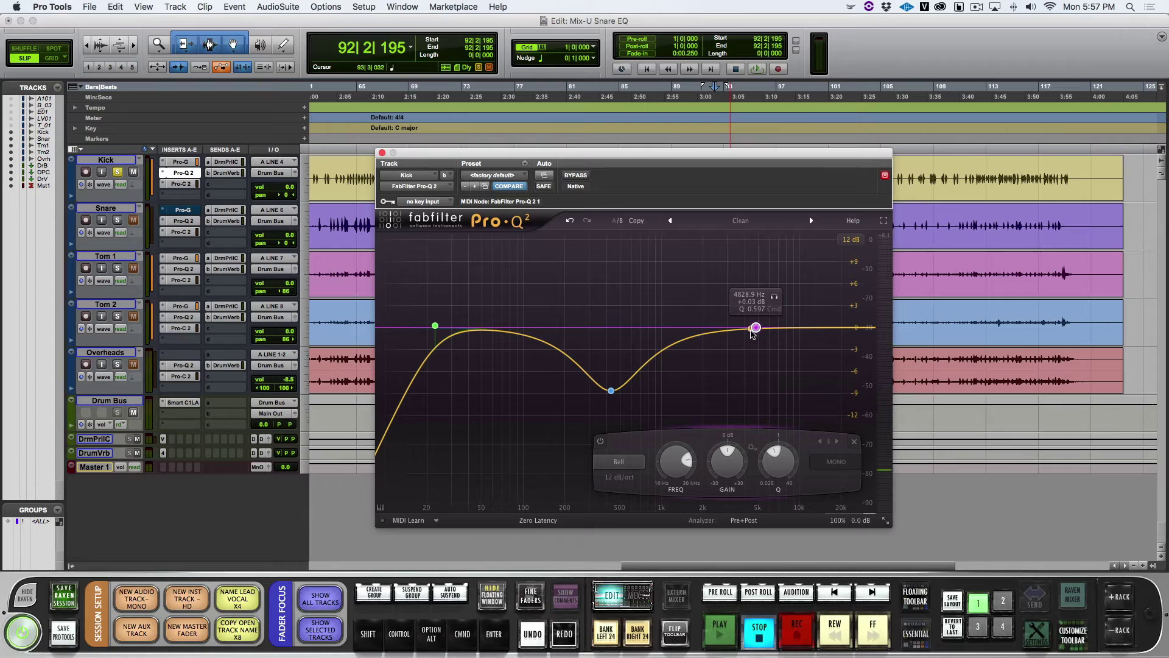
pyautogui.moveTo(755, 329); pyautogui.dragTo(720, 311)
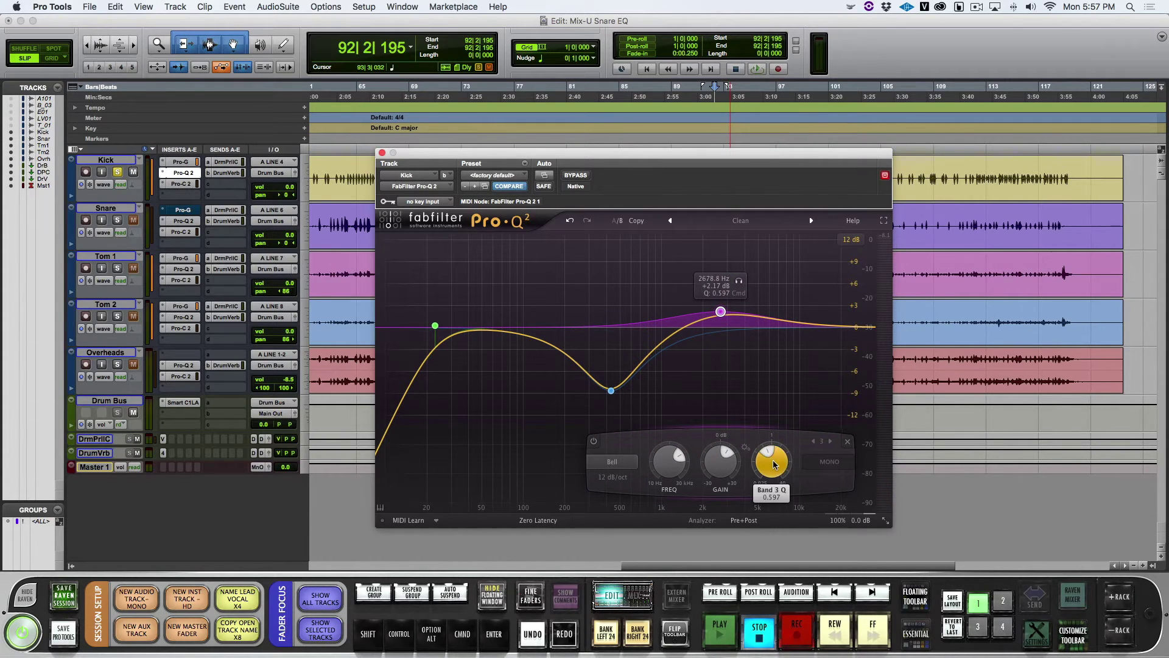
pyautogui.scroll(3, 779, 453)
pyautogui.scroll(3, 779, 454)
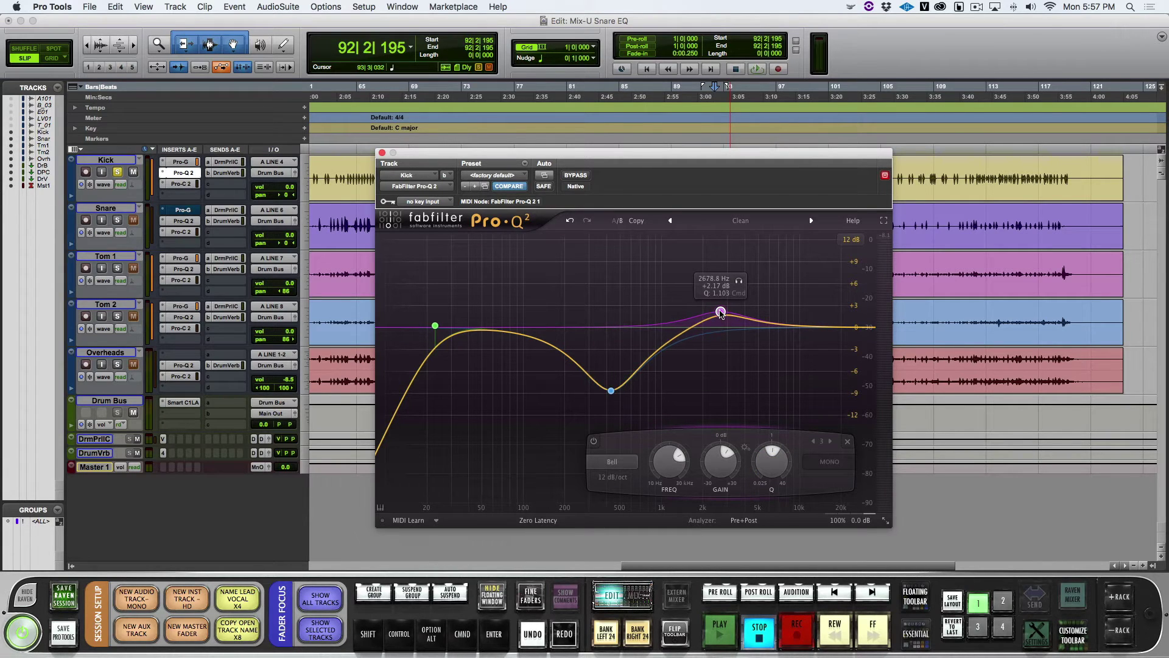
pyautogui.moveTo(721, 312); pyautogui.dragTo(744, 314)
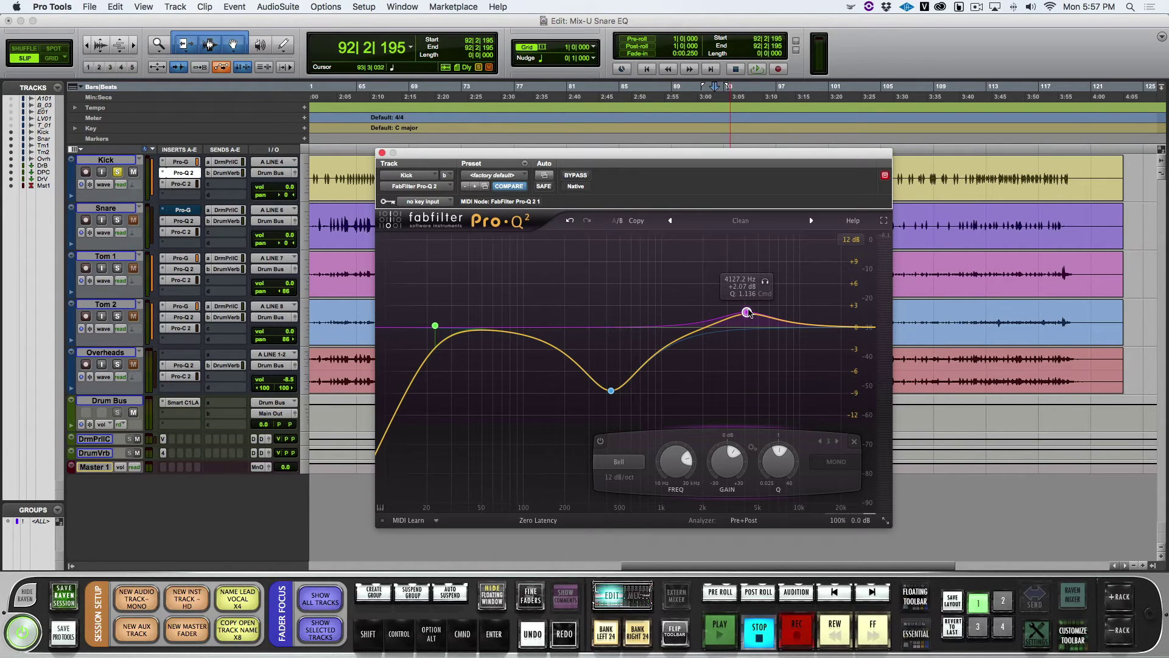
# Step: Sweep the high boost while listening and settle it at about 3.8 kHz, +3.55 dB
pyautogui.press('space')
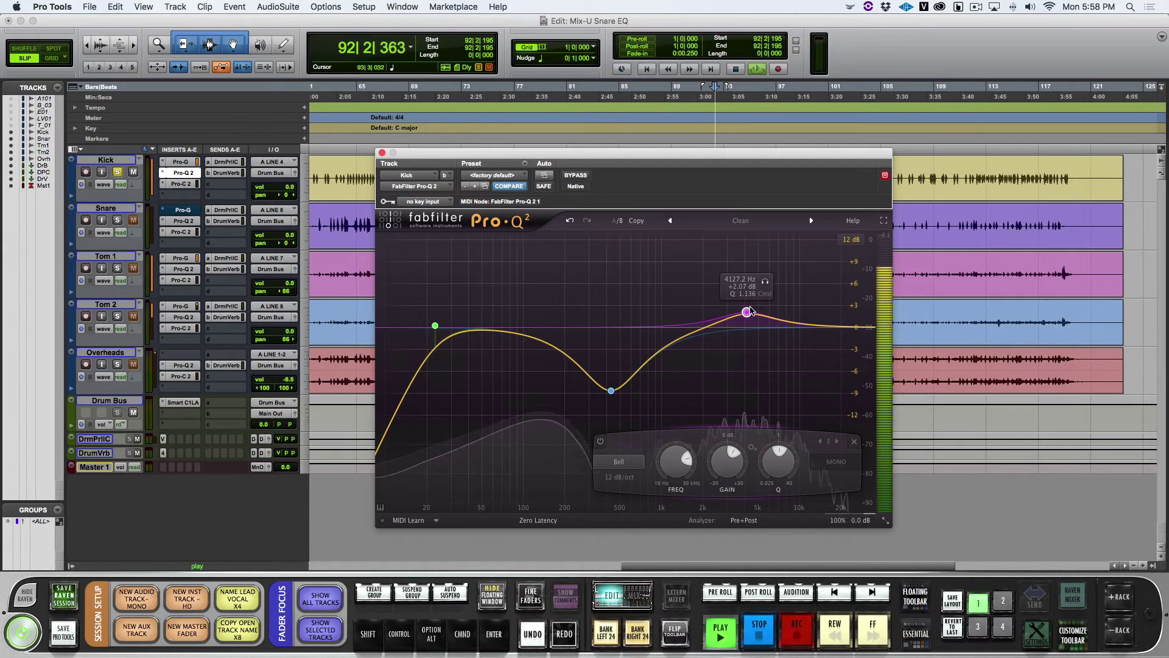
pyautogui.moveTo(748, 311); pyautogui.dragTo(789, 281)
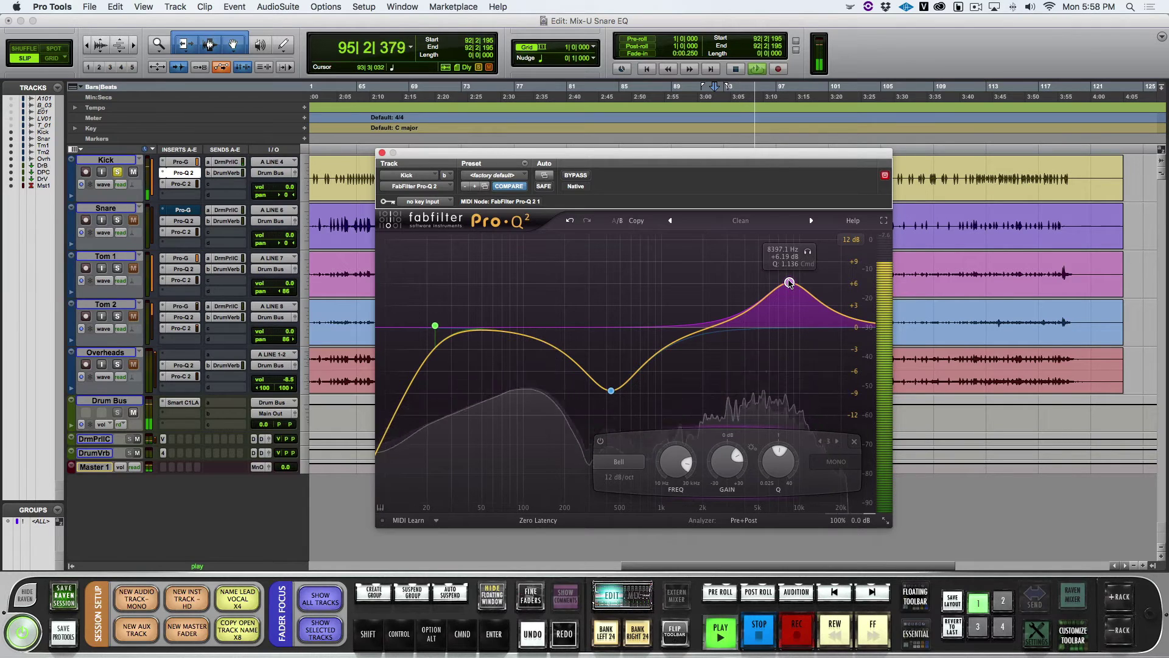
pyautogui.moveTo(789, 282); pyautogui.dragTo(741, 303)
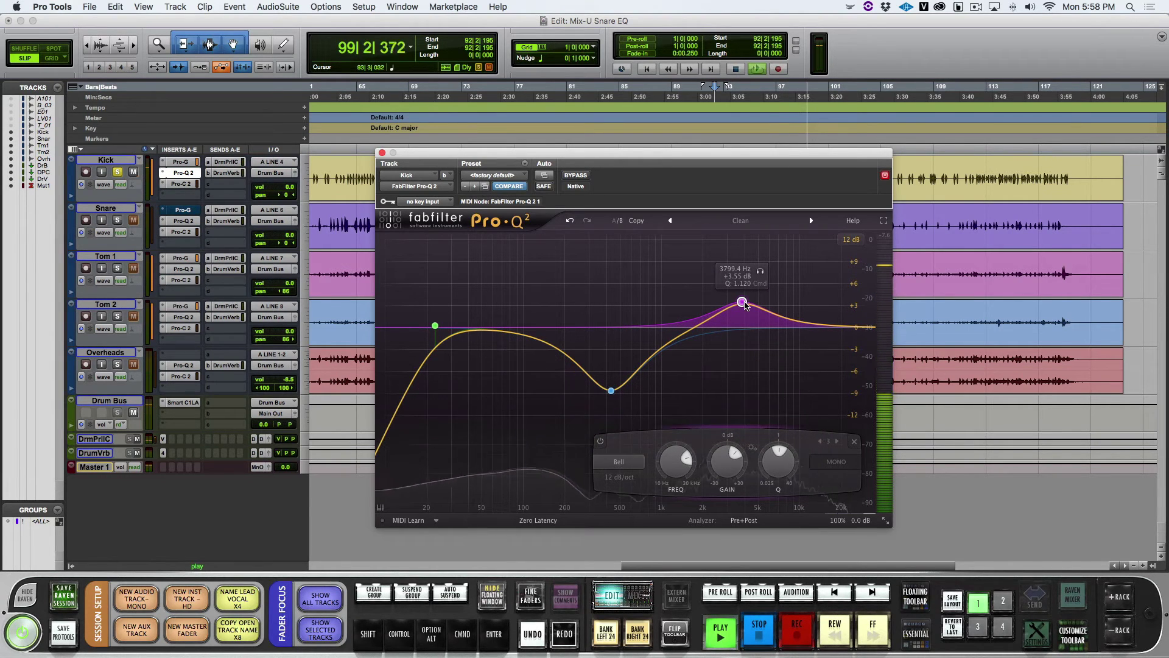
pyautogui.press('space')
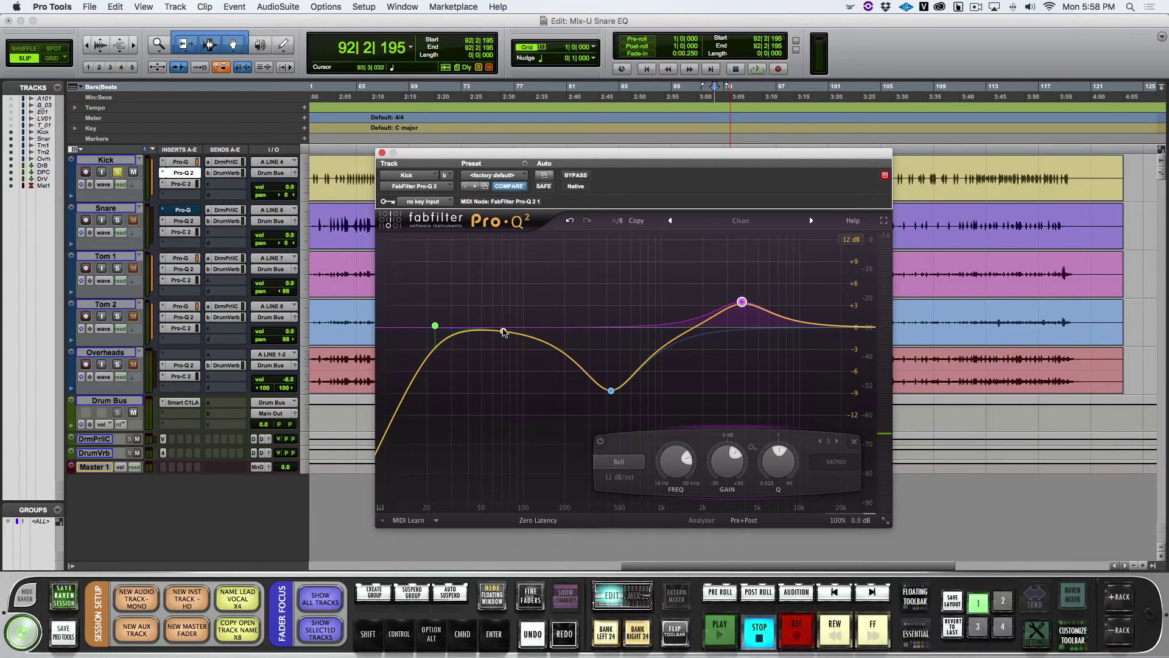
# Step: Move the low bell band to about 103 Hz, +3.72 dB, with Q 0.889
pyautogui.press('space')
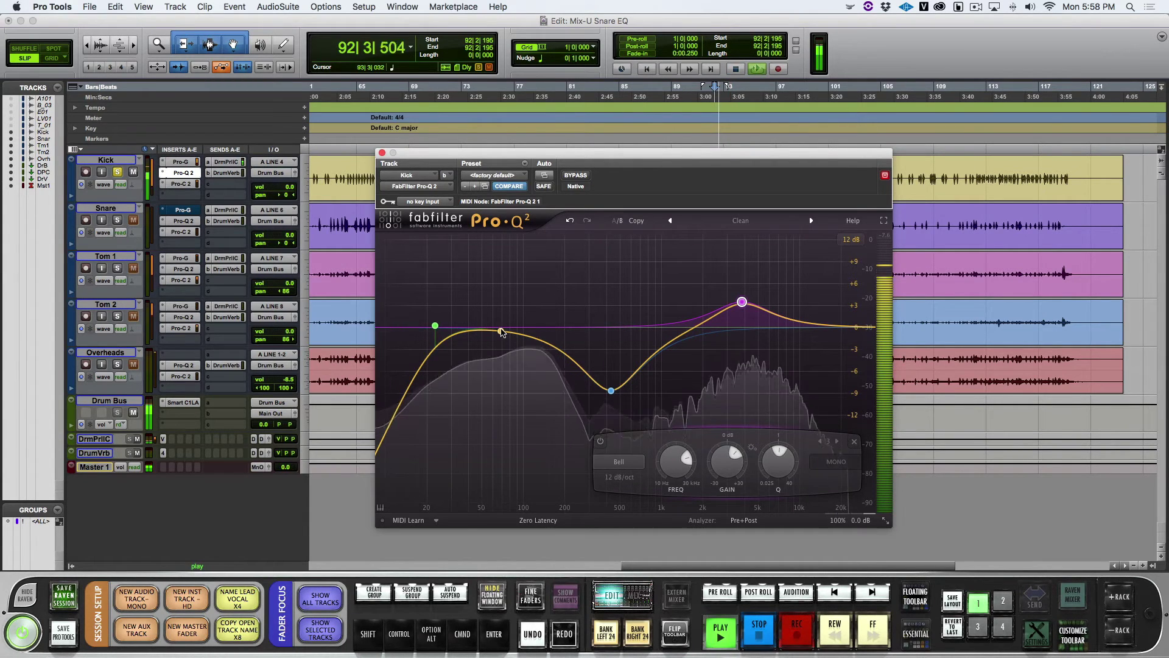
pyautogui.moveTo(500, 331); pyautogui.dragTo(524, 312)
pyautogui.scroll(-1, 525, 313)
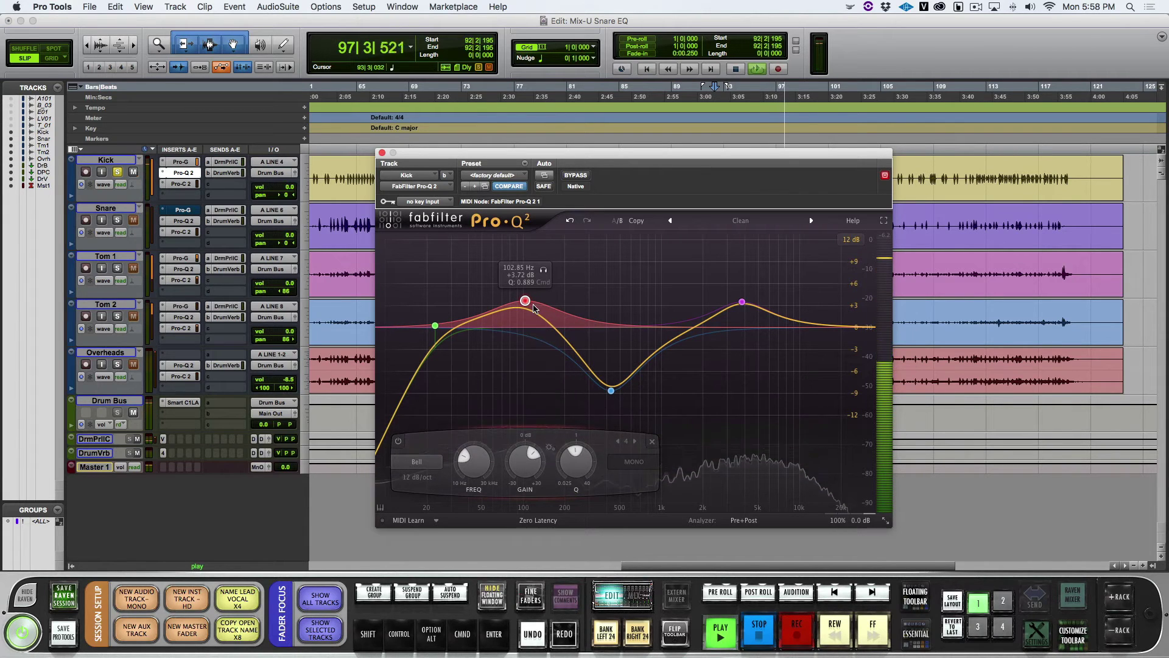
pyautogui.press('space')
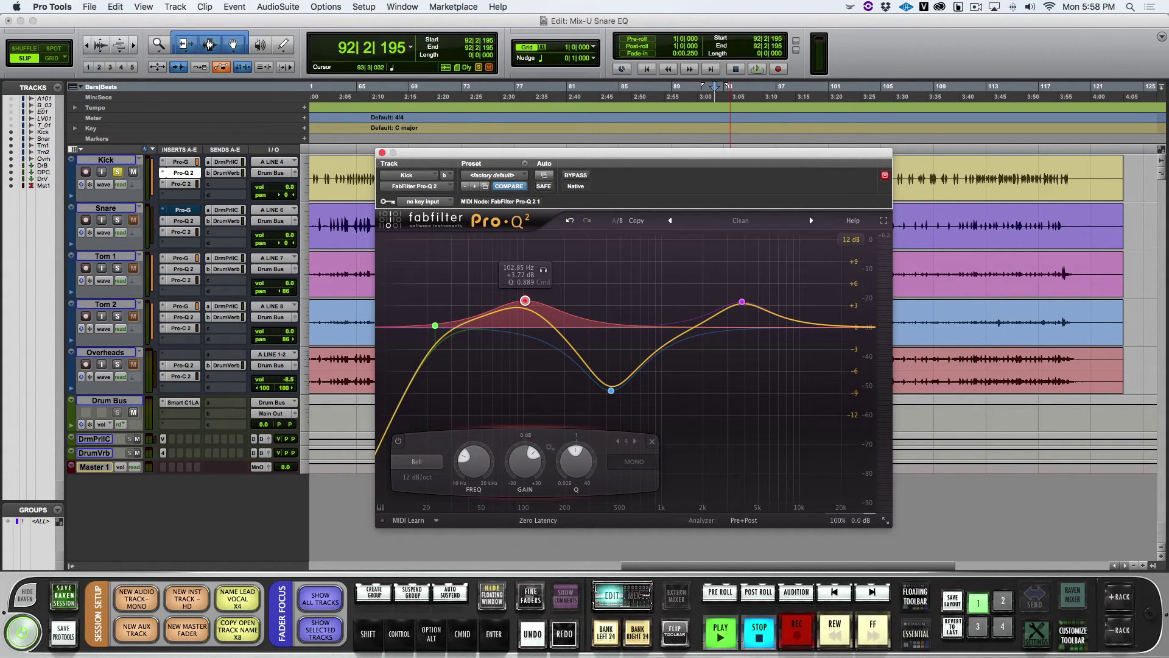
# Step: Audition the 103 Hz boost soloed, then select the 431 Hz cut band
pyautogui.press('space')
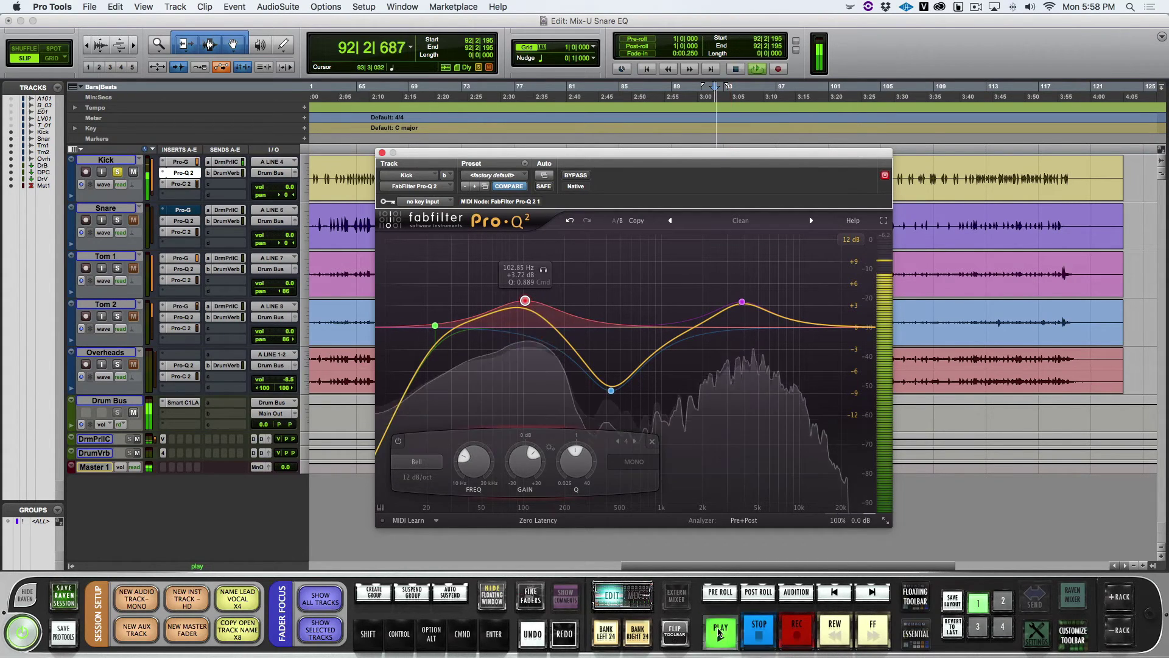
pyautogui.click(543, 270)
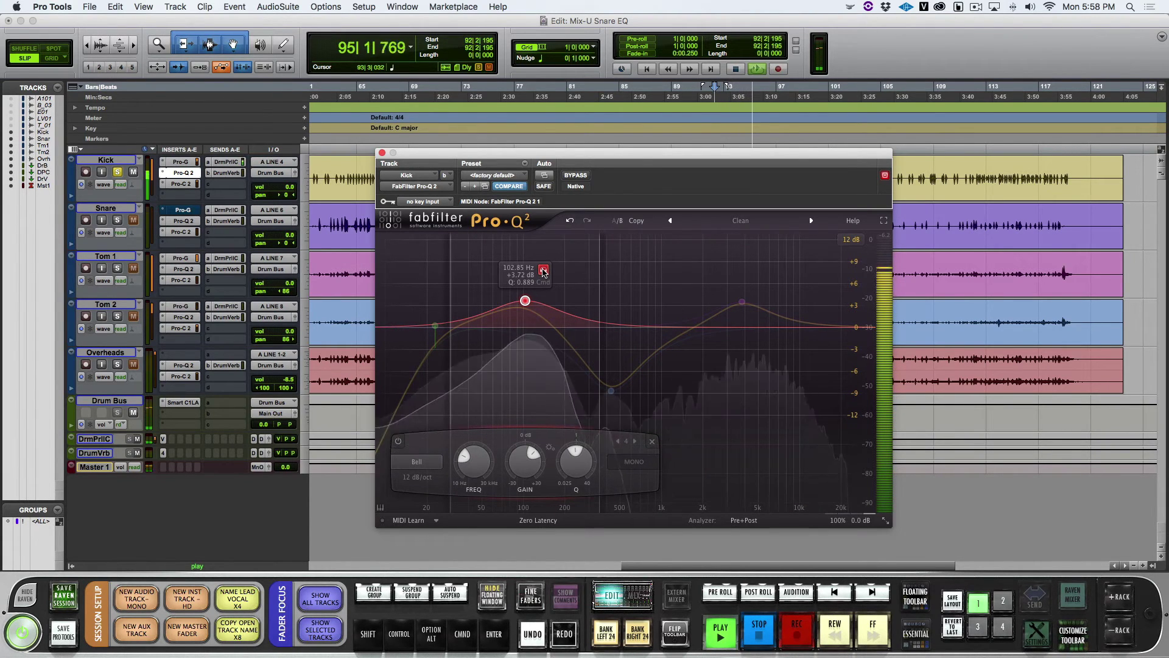
pyautogui.click(543, 270)
pyautogui.press('space')
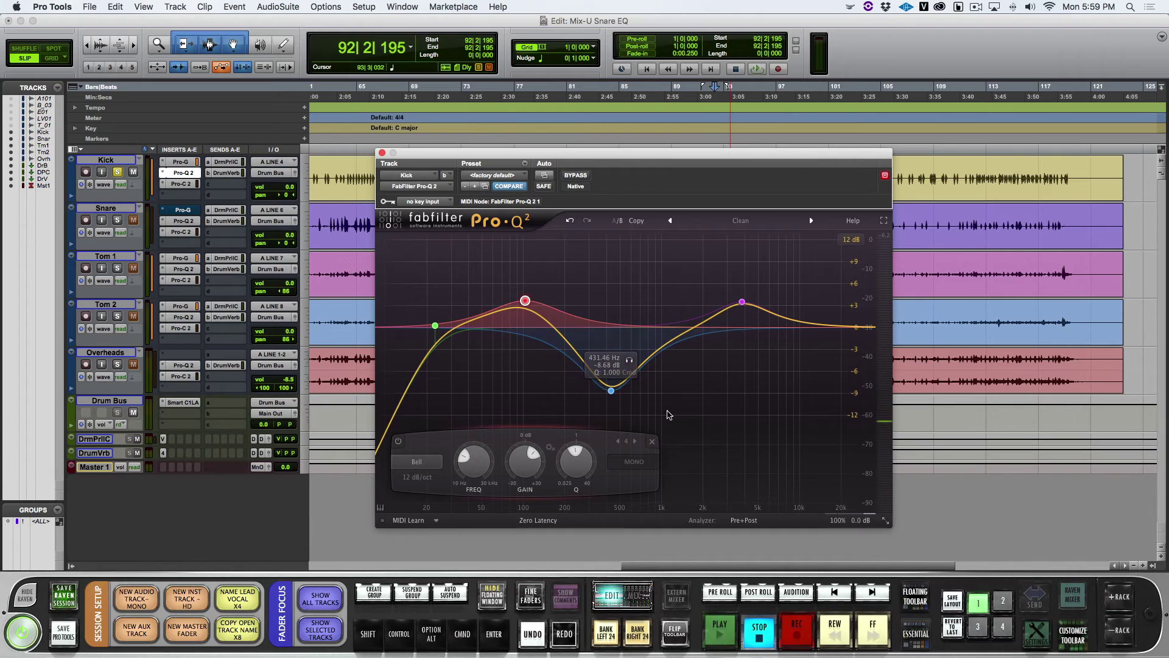
pyautogui.click(611, 392)
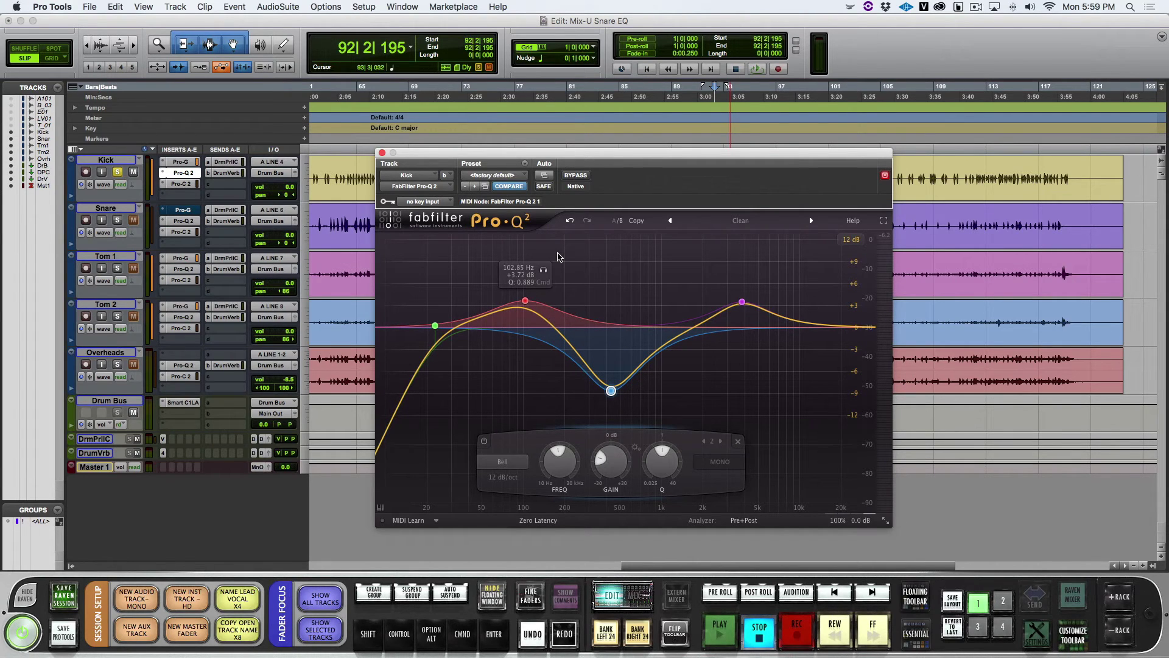
# Step: Compare the EQ against bypass, then deepen the 431 Hz cut to about -9 dB
pyautogui.press('space')
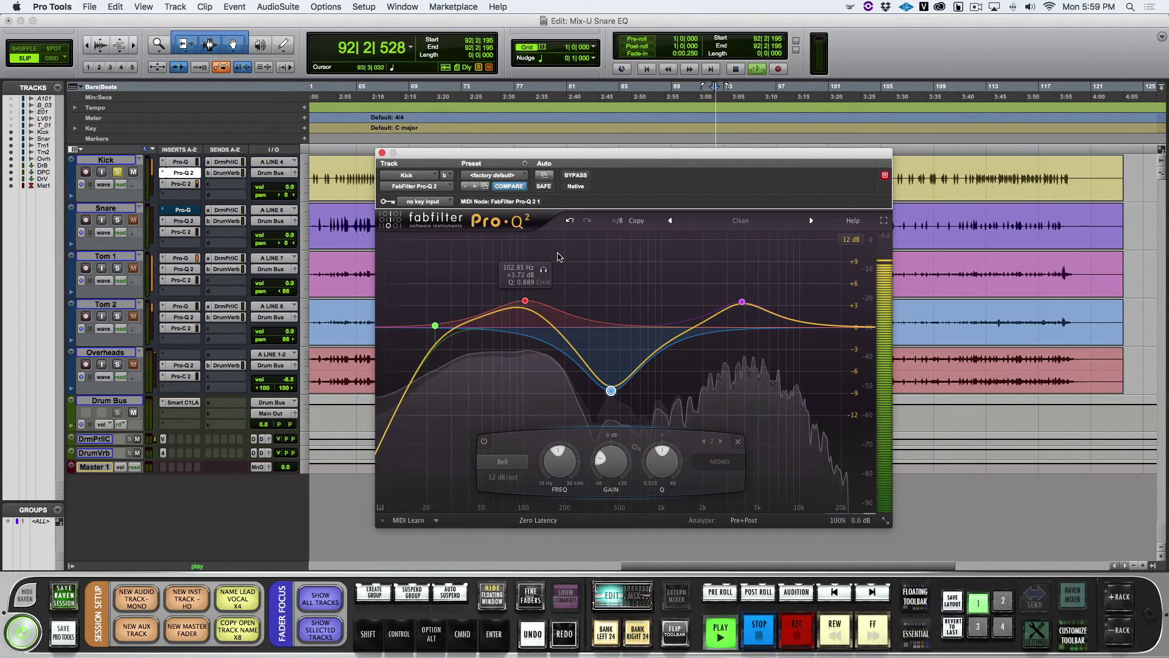
pyautogui.click(575, 175)
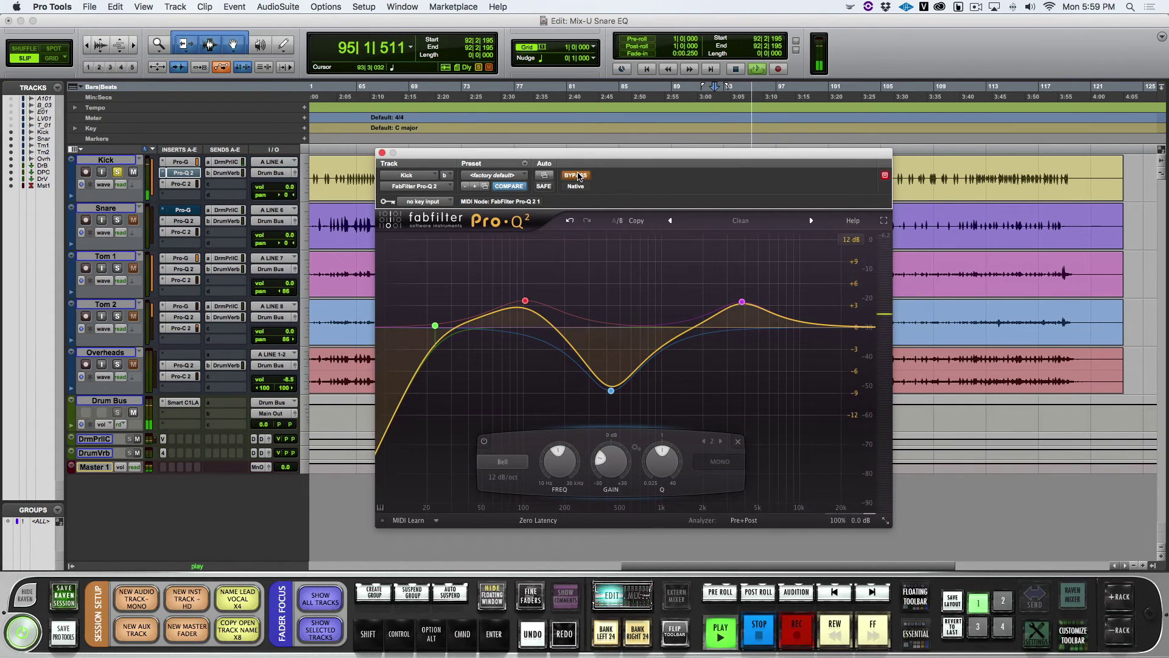
pyautogui.click(576, 175)
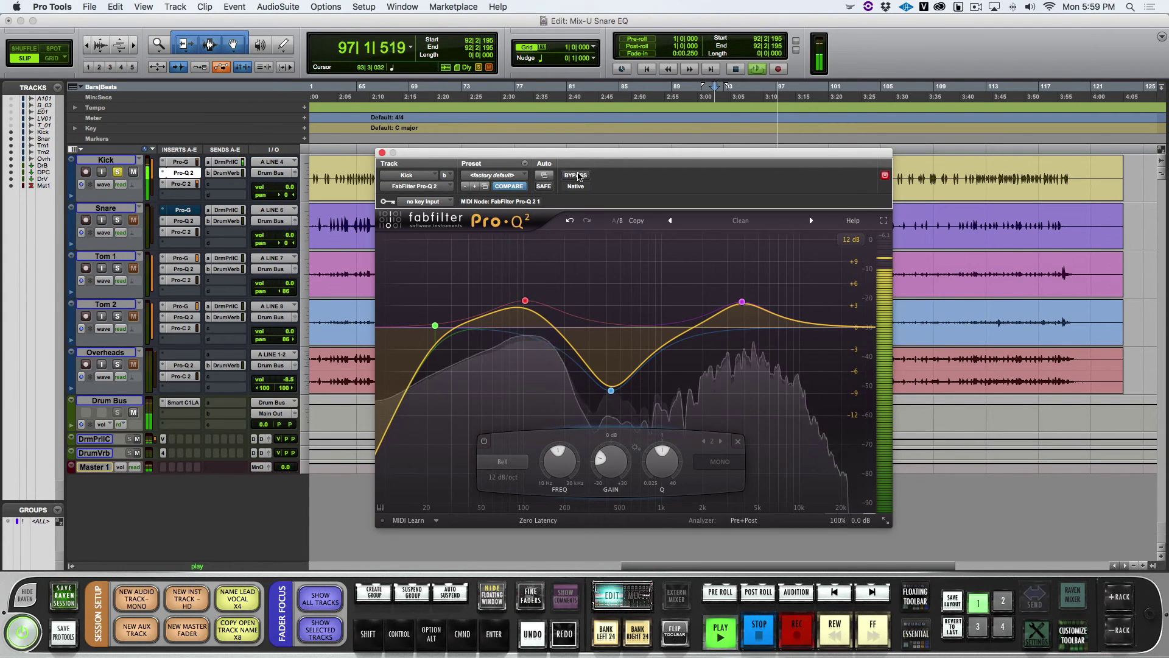
pyautogui.moveTo(610, 157); pyautogui.dragTo(609, 154)
pyautogui.press('space')
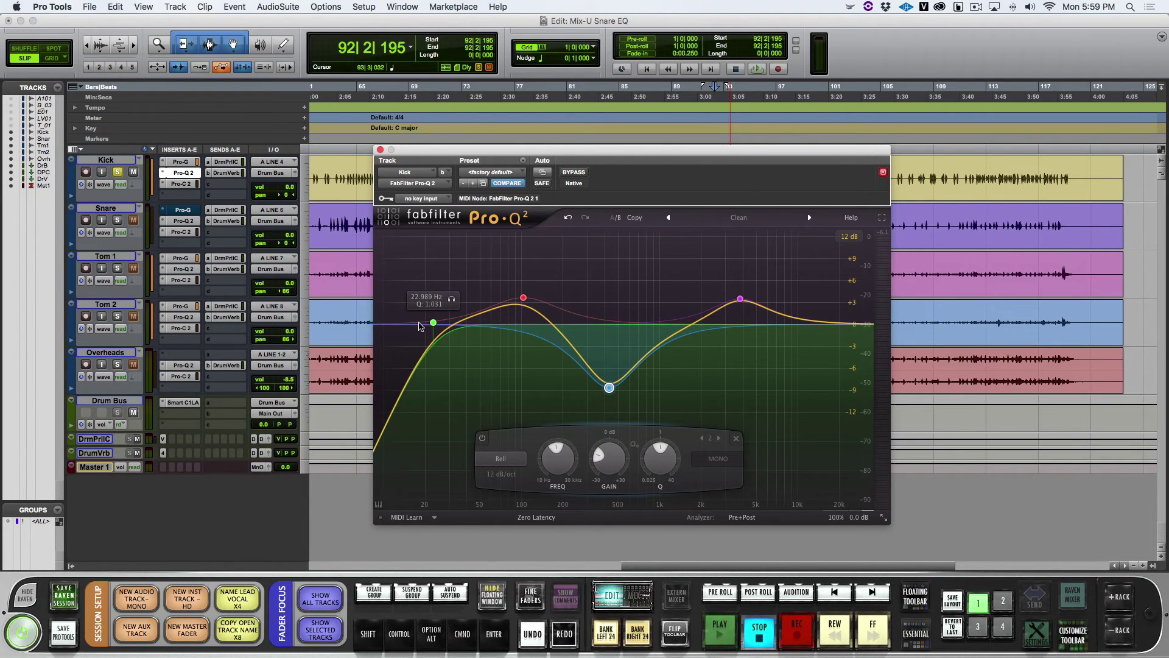
pyautogui.moveTo(609, 389); pyautogui.dragTo(609, 391)
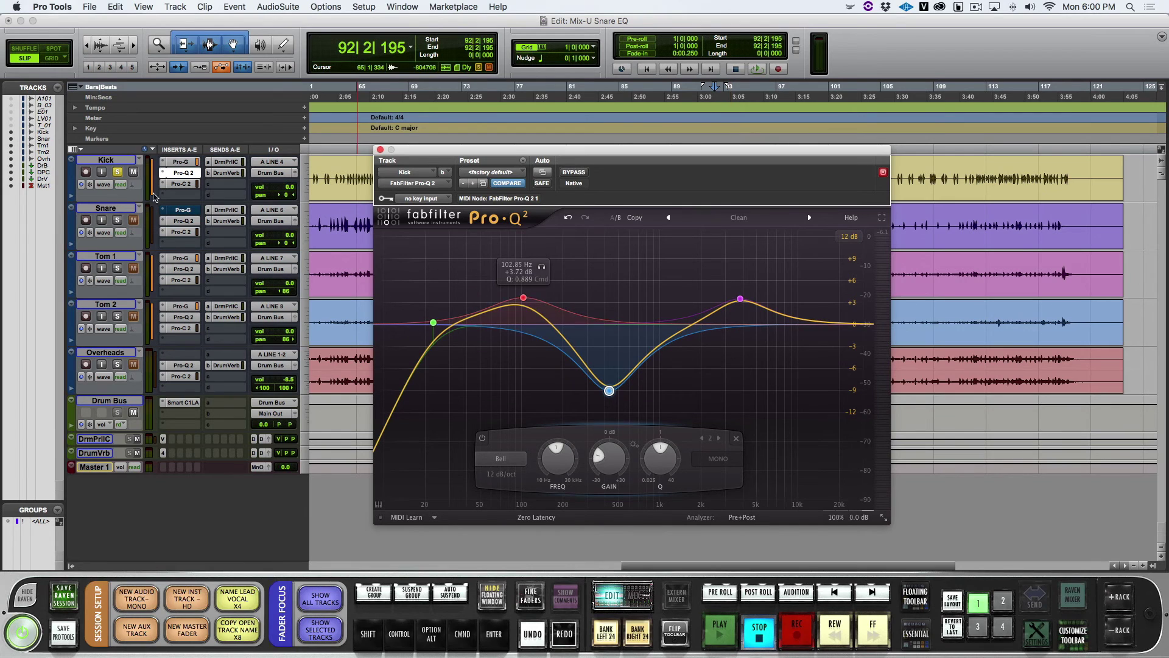
# Step: Unsolo the Kick and compare it in the full mix with the Pro-Q 2 bypassed and active
pyautogui.click(118, 172)
pyautogui.press('space')
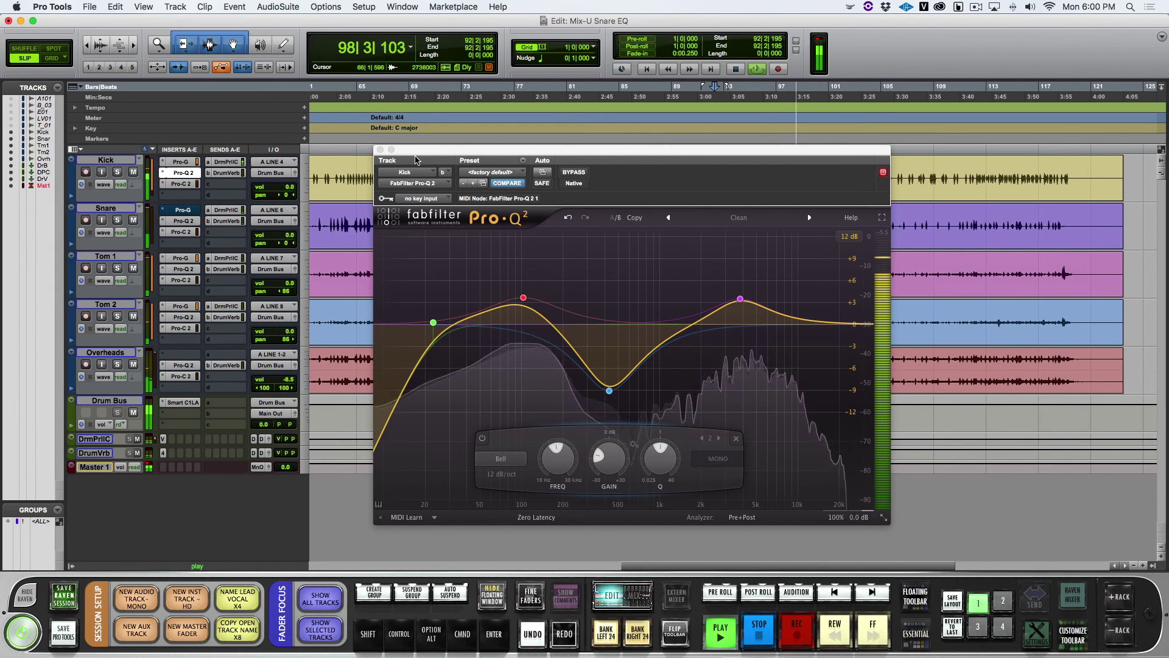
pyautogui.press('space')
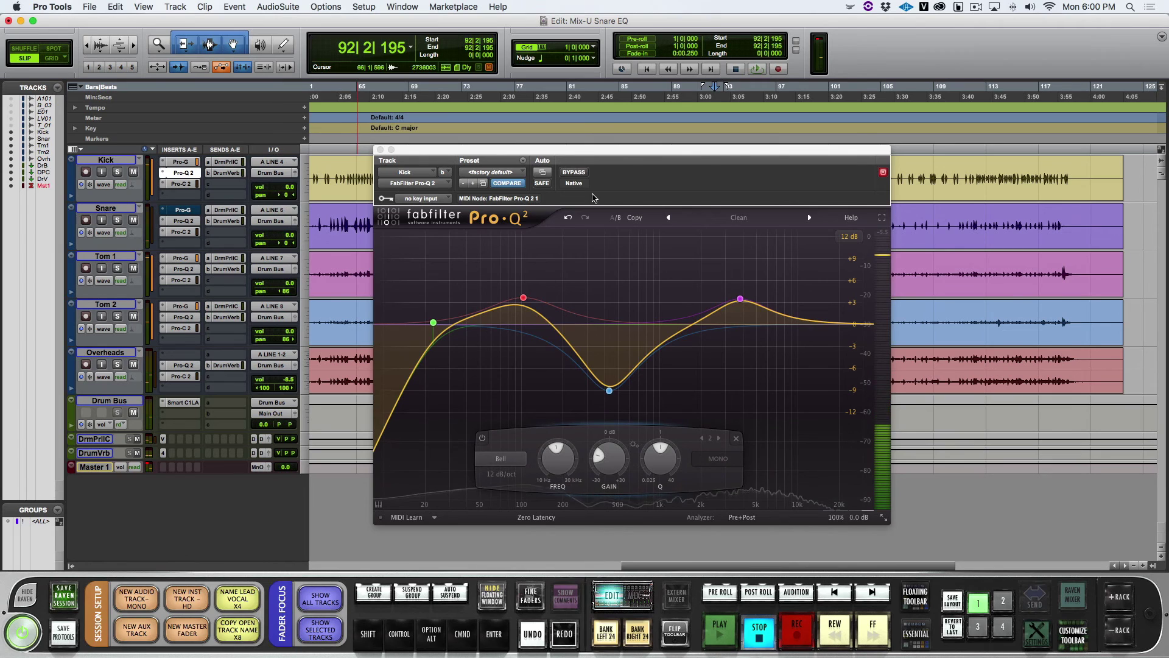
pyautogui.click(582, 174)
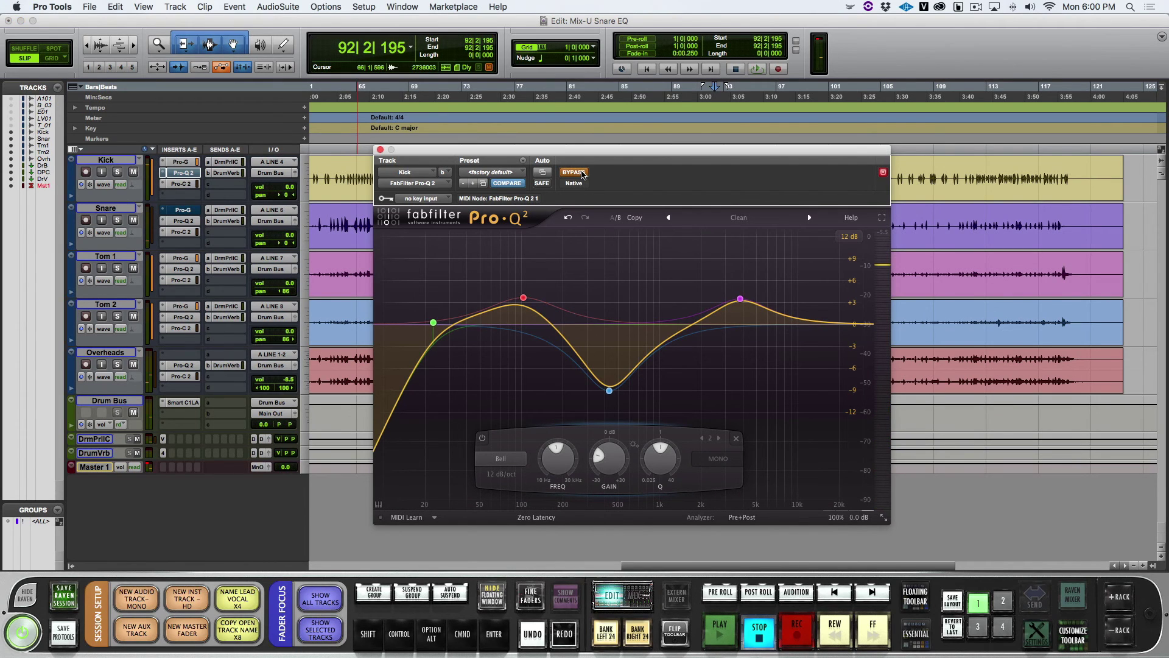
pyautogui.press('space')
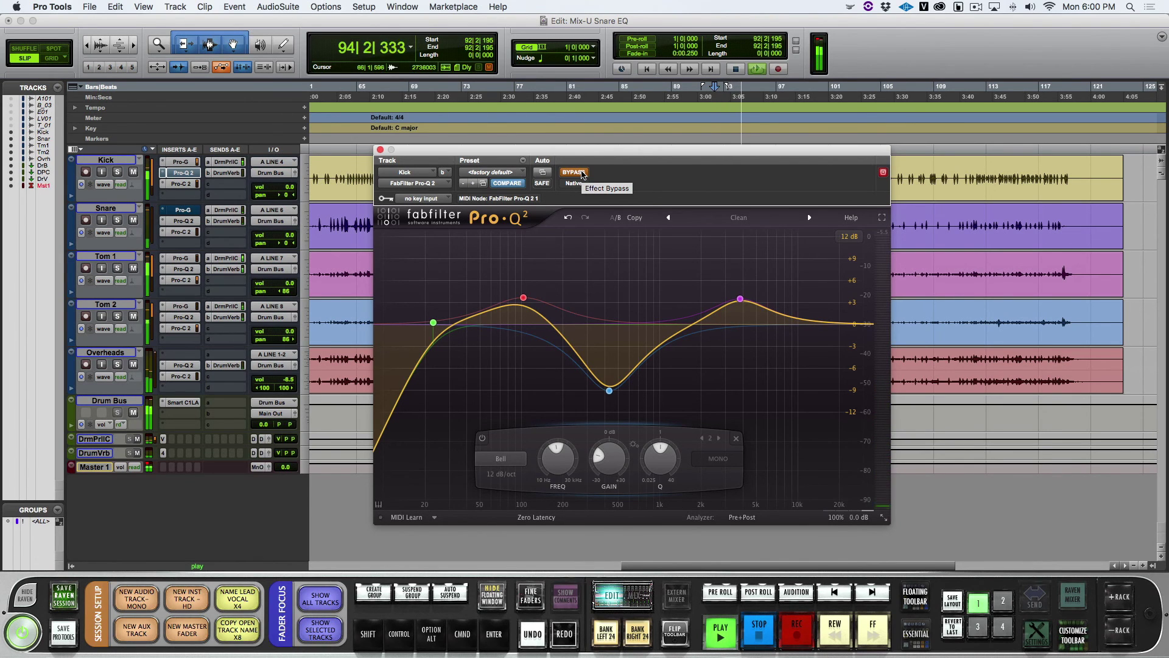
pyautogui.click(581, 173)
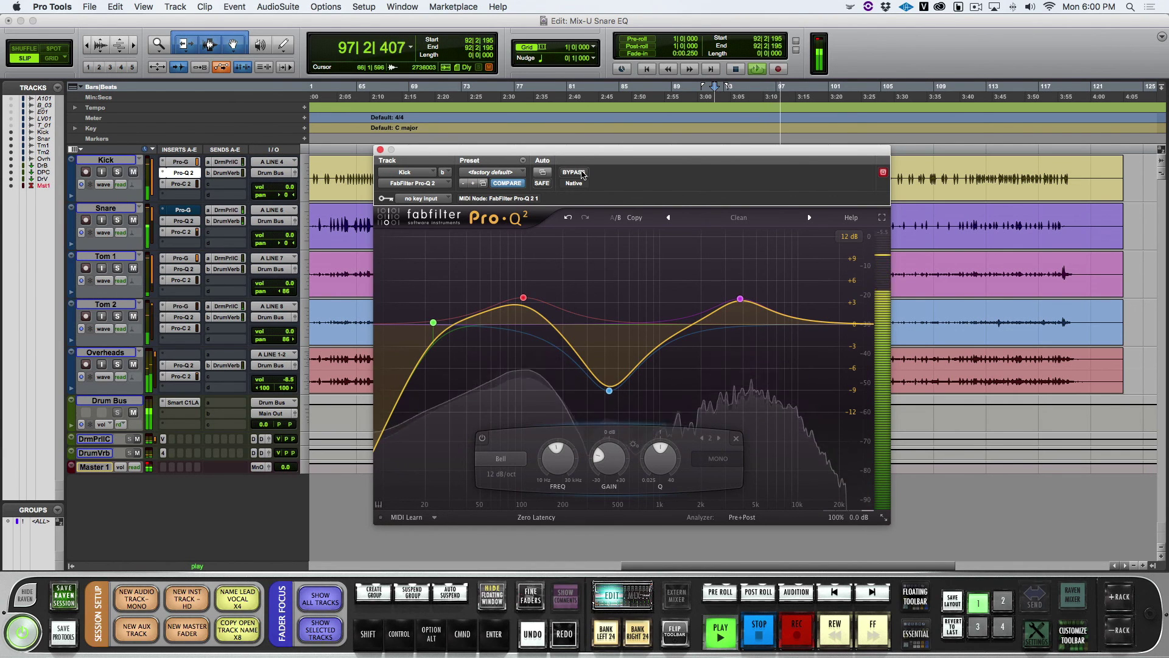
pyautogui.press('space')
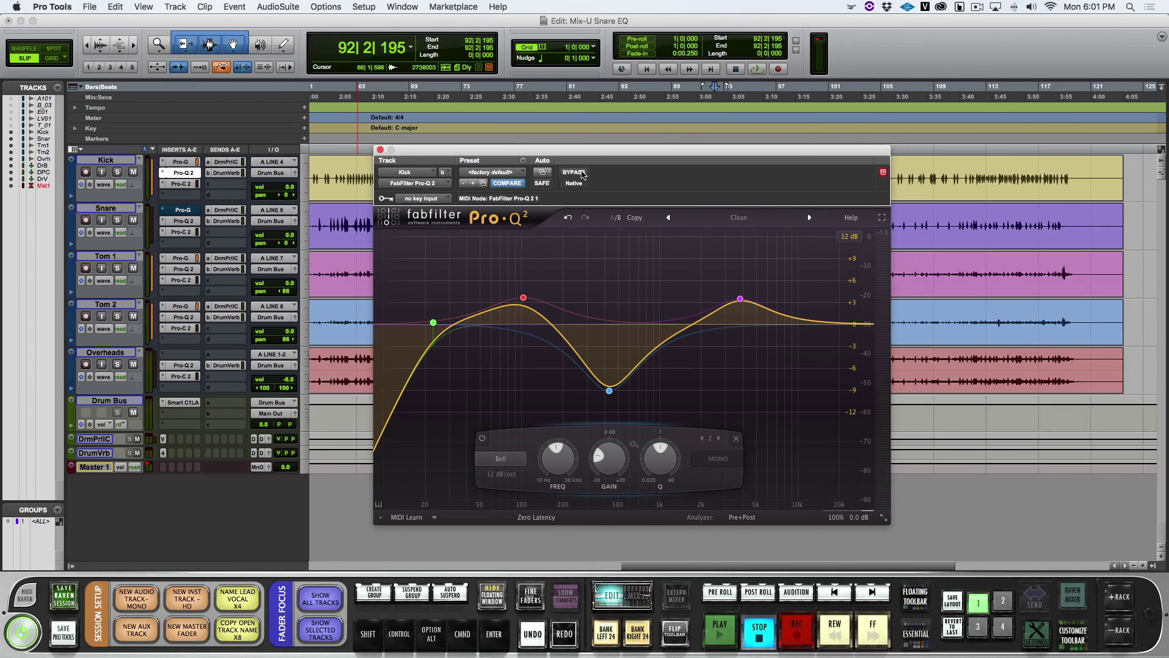